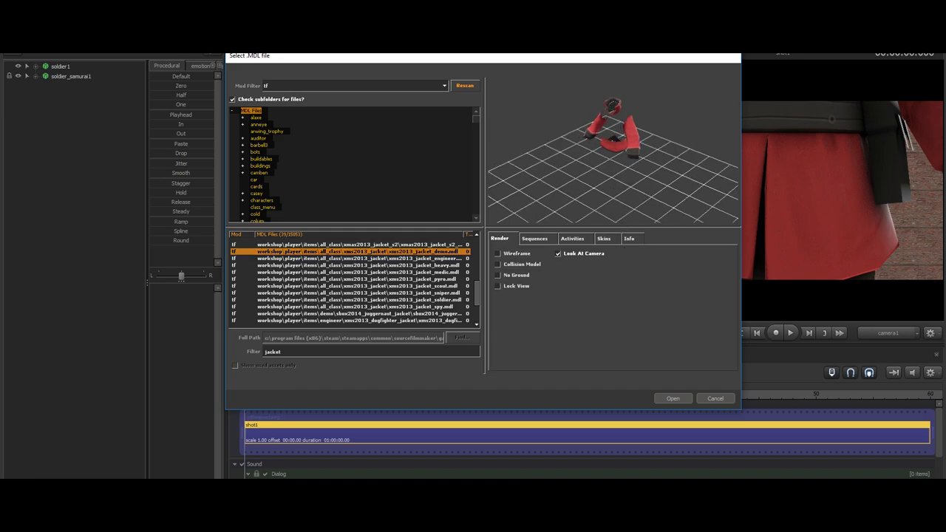
Step: Choose an xms2013 jacket model for the soldier and select the soldier1 animation set
click(448, 273)
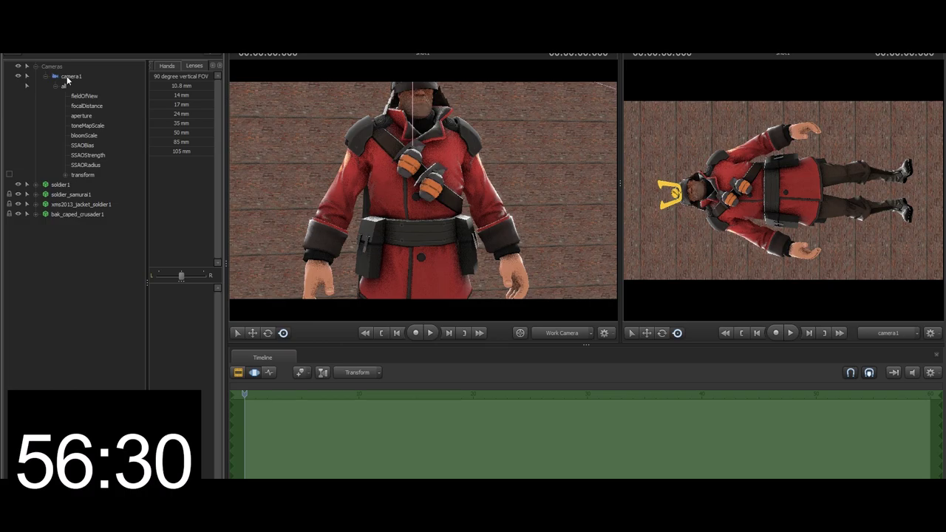
click(74, 185)
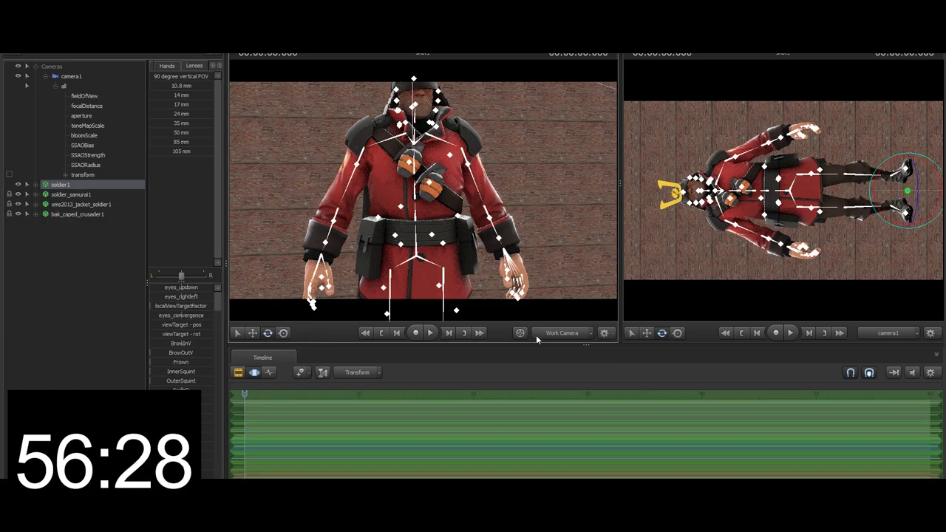
click(538, 335)
click(560, 334)
drag(555, 281, 511, 277)
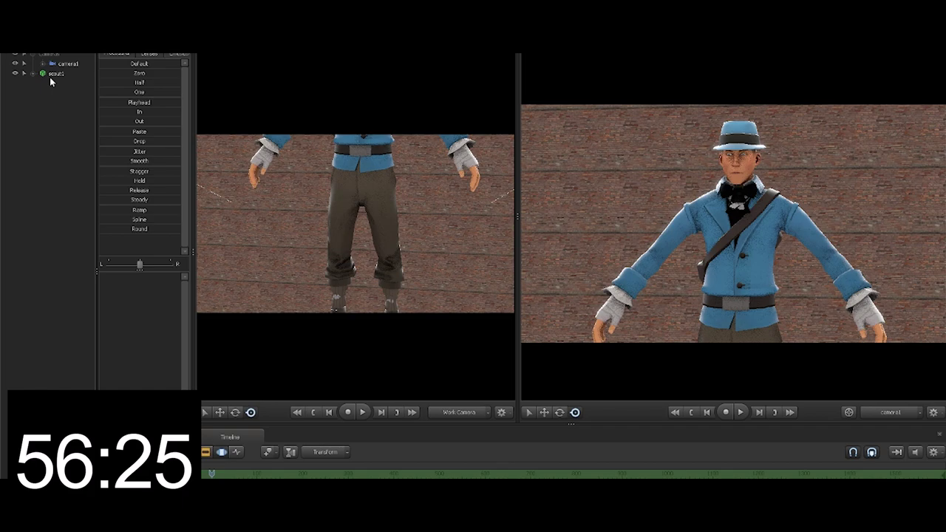
Step: Select the scout1 animation set and bring the scout into the work camera's view
click(53, 74)
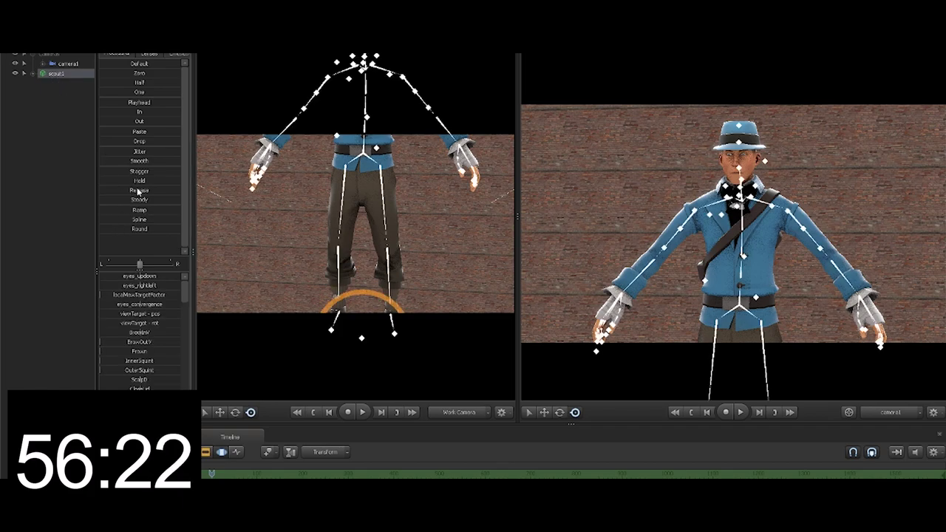
click(187, 308)
click(66, 78)
mouse_move(331, 222)
mouse_down()
mouse_move(318, 223)
mouse_move(331, 221)
mouse_up()
key(s)
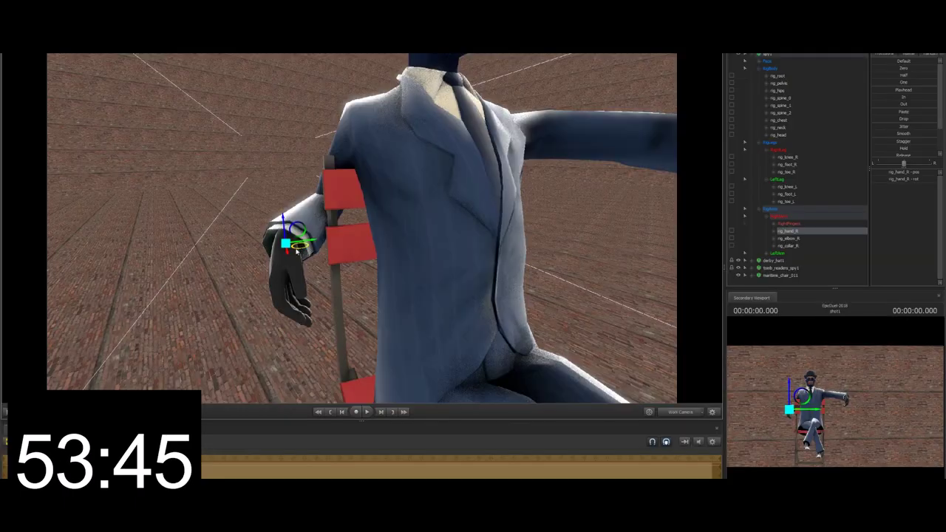
Step: Move the seated spy's right hand (rig_hand_R) beside the chair and his left hand (rig_hand_L) toward his chest
drag(289, 244, 328, 260)
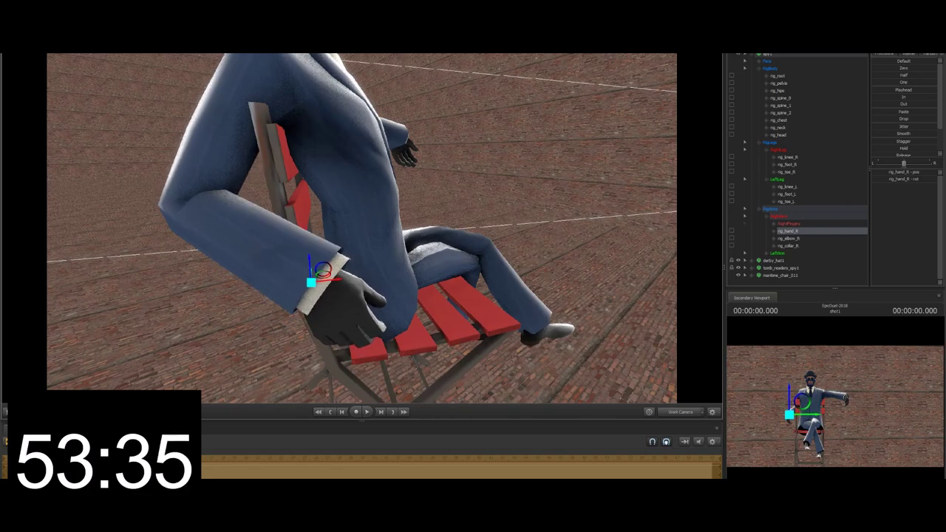
key(e)
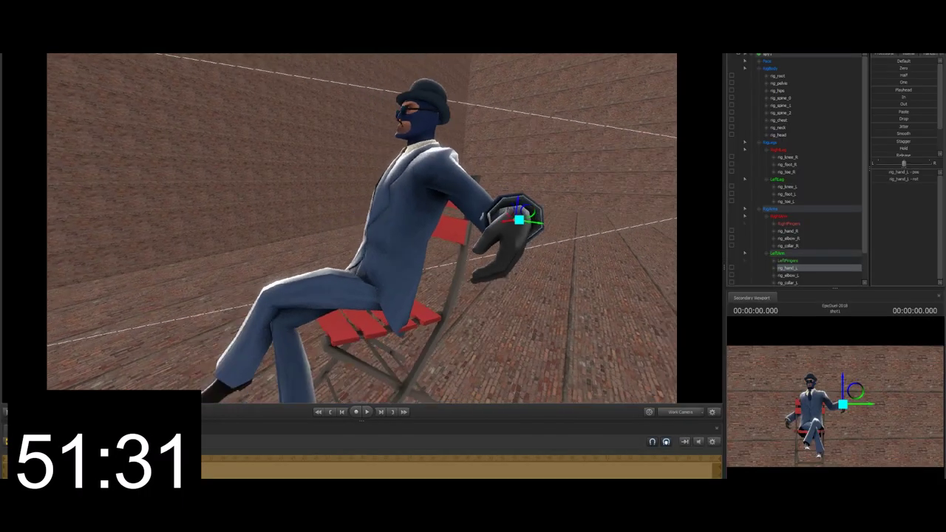
drag(444, 237, 458, 239)
drag(511, 222, 348, 208)
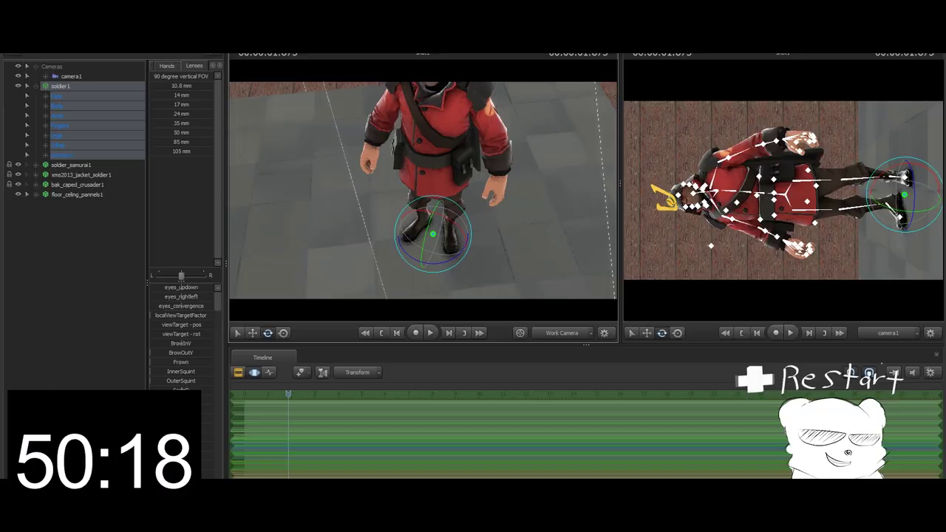
Step: Rotate the whole soldier on the floor and open the list of sequences to import for soldier1
drag(440, 263, 469, 243)
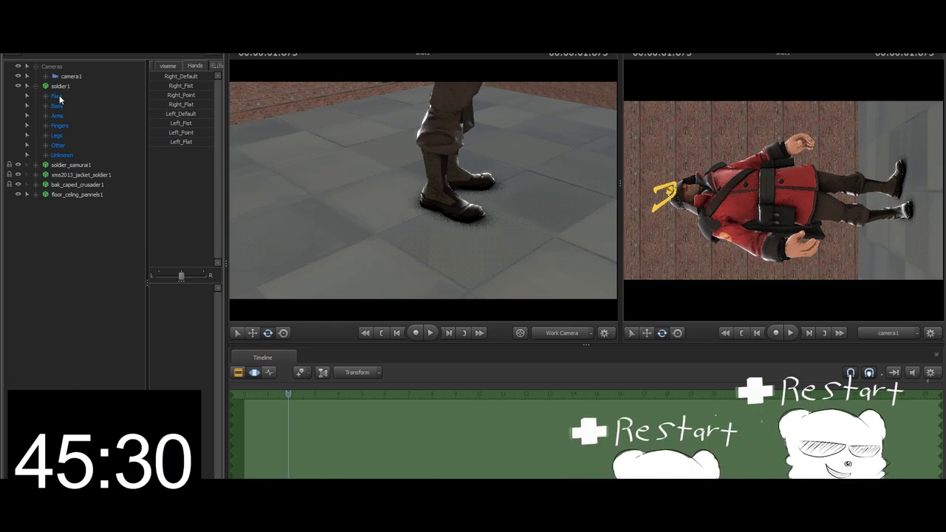
click(59, 88)
right_click(59, 87)
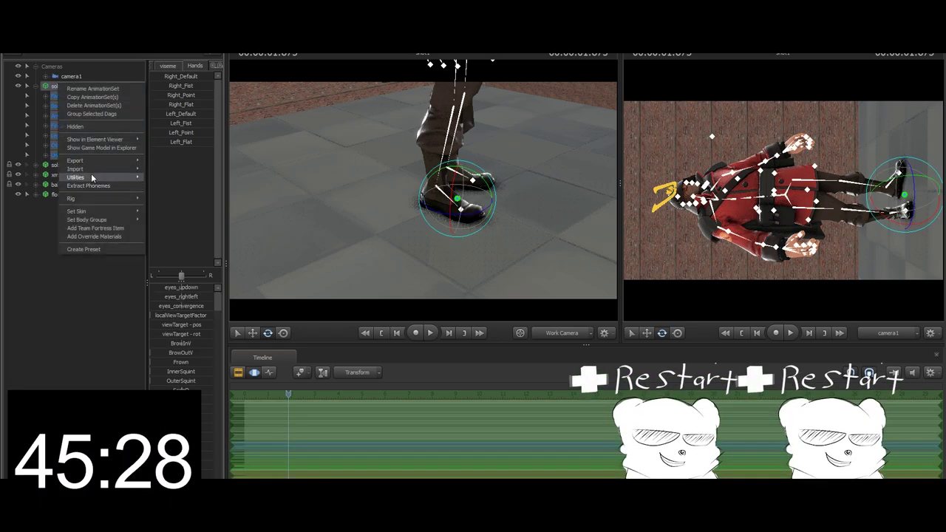
click(173, 179)
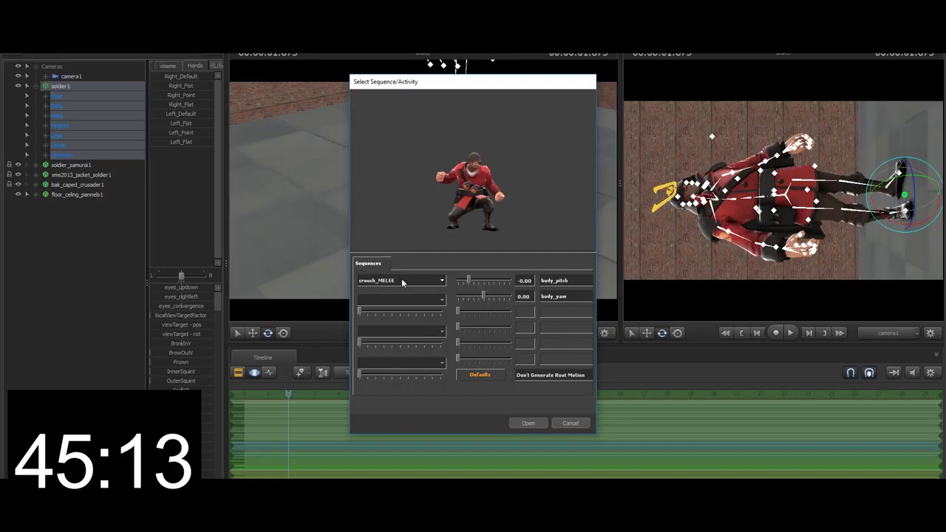
click(401, 281)
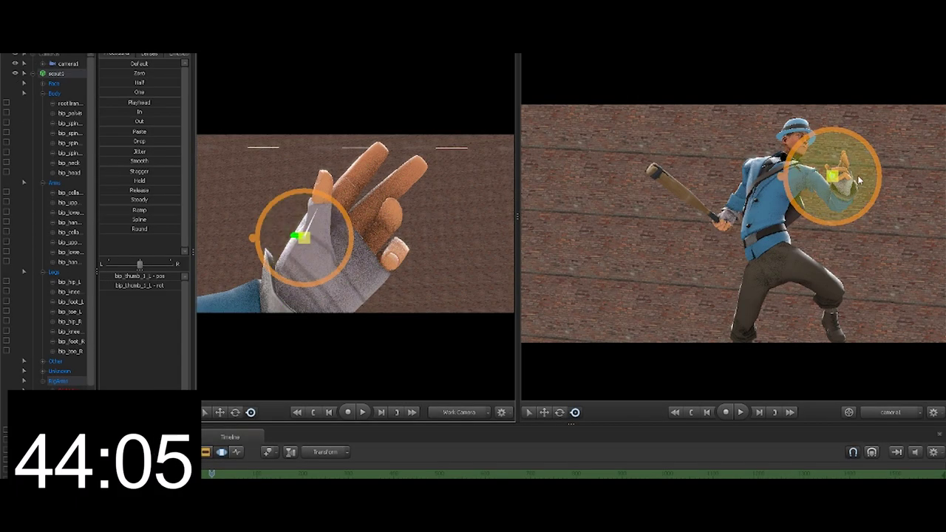
Step: Rotate the scout's left thumb bone bip_thumb_1_L inward over the palm and pick a bone near his neck
drag(816, 177, 823, 210)
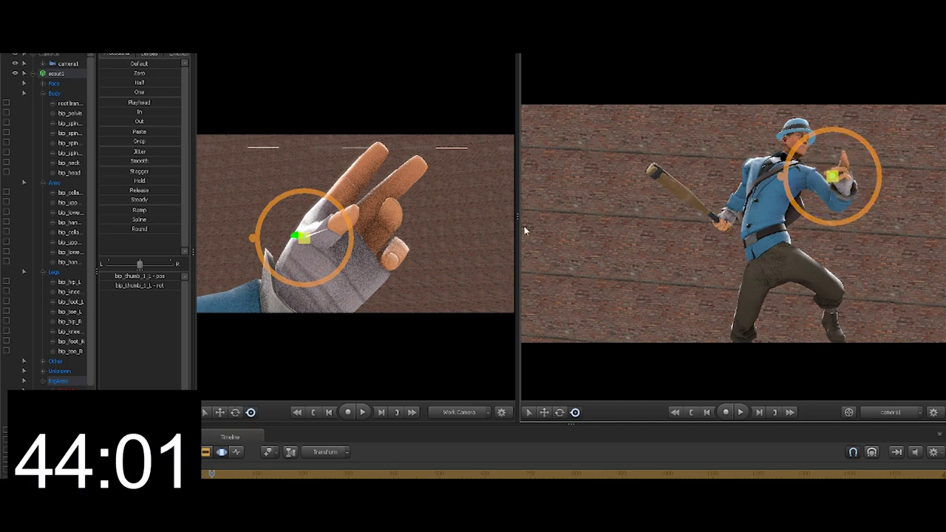
drag(365, 209, 356, 227)
key(s)
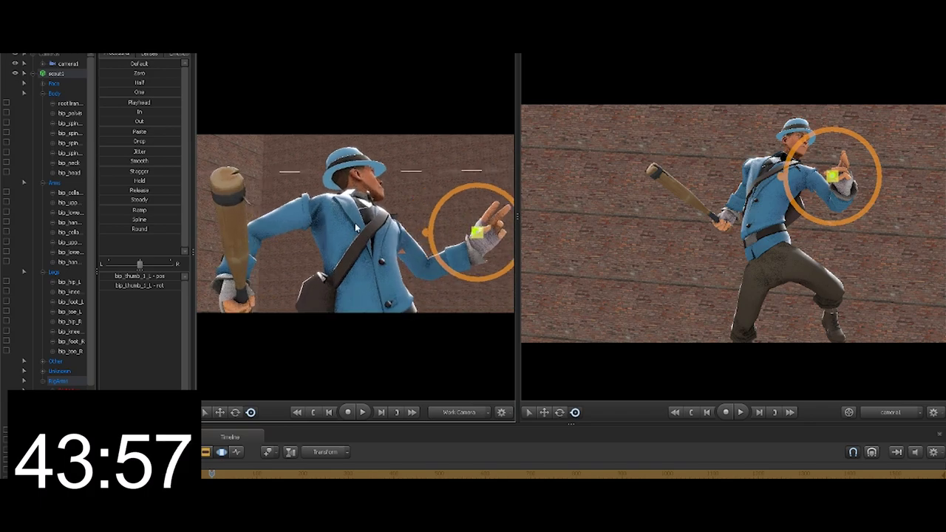
key(ctrl)
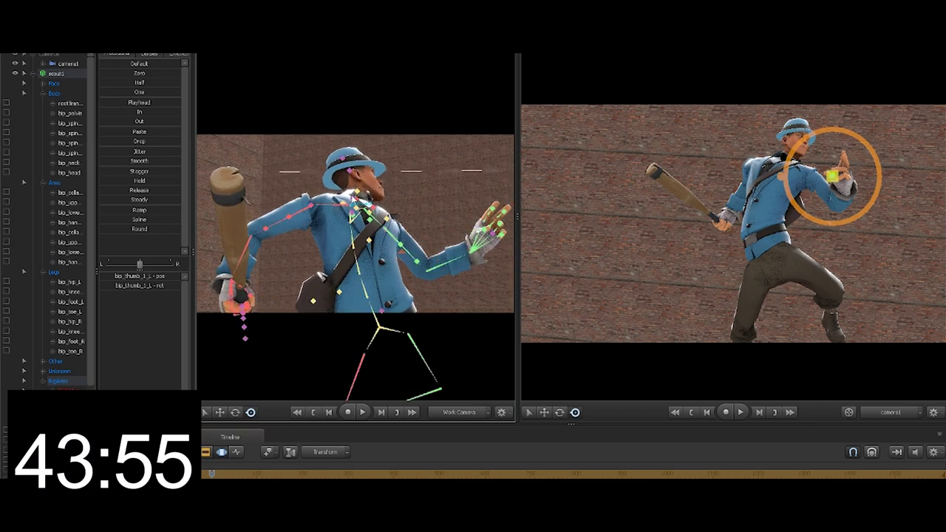
click(357, 197)
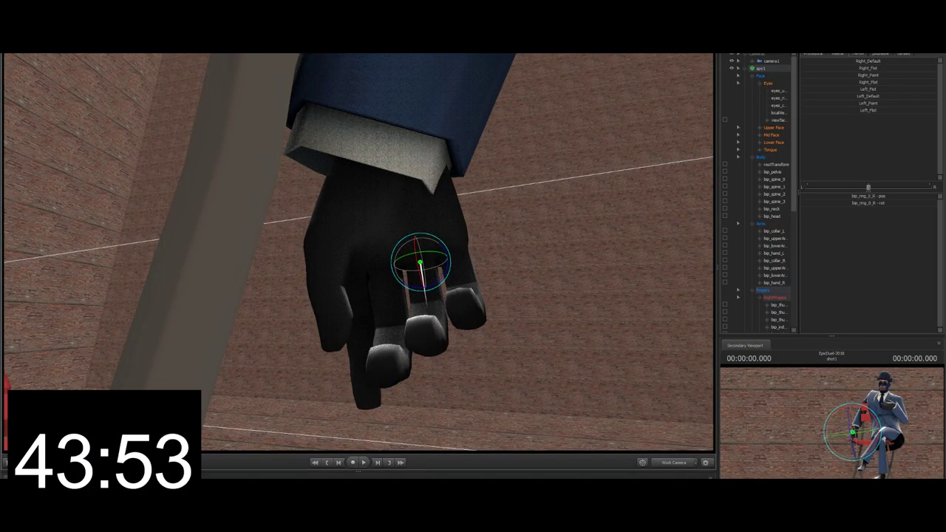
Step: Select and rotate the pinky bone bip_pinky_1_R to curl the finger of the spy's right hand
key(ctrl)
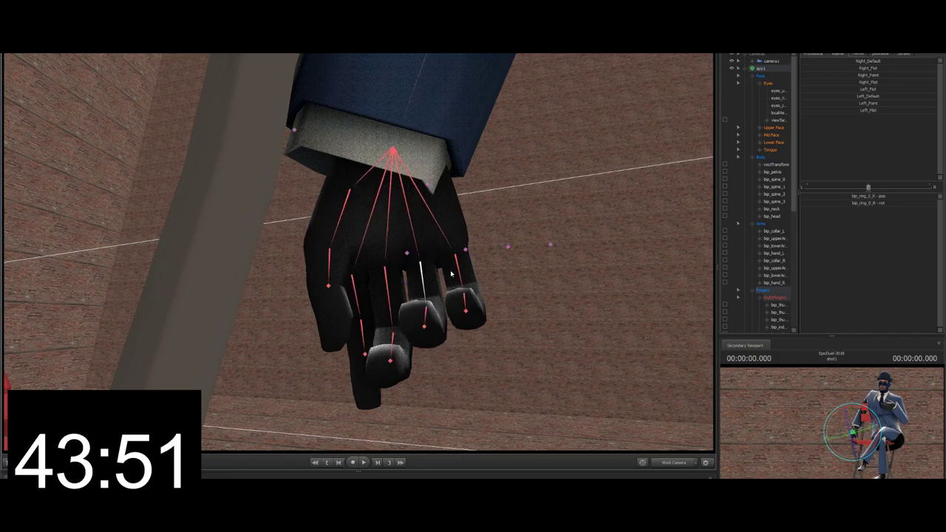
click(458, 273)
key(ctrl)
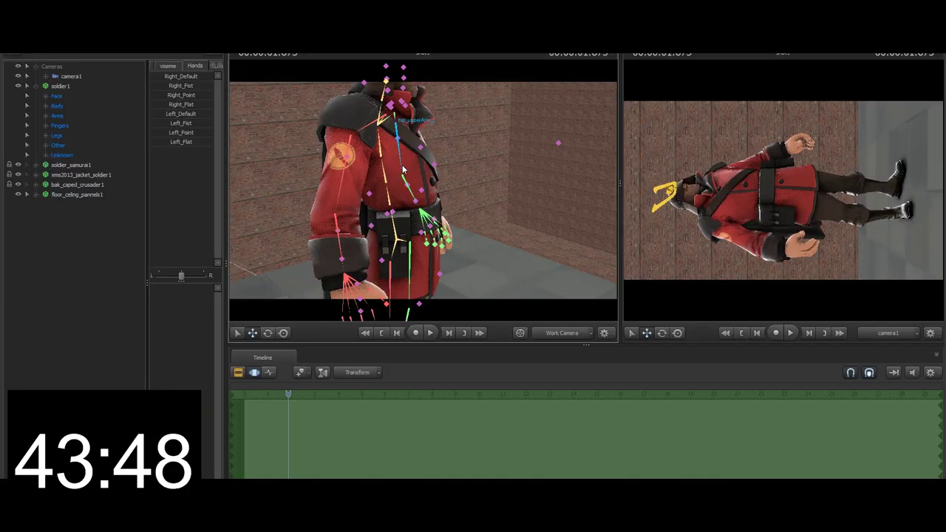
key(ctrl)
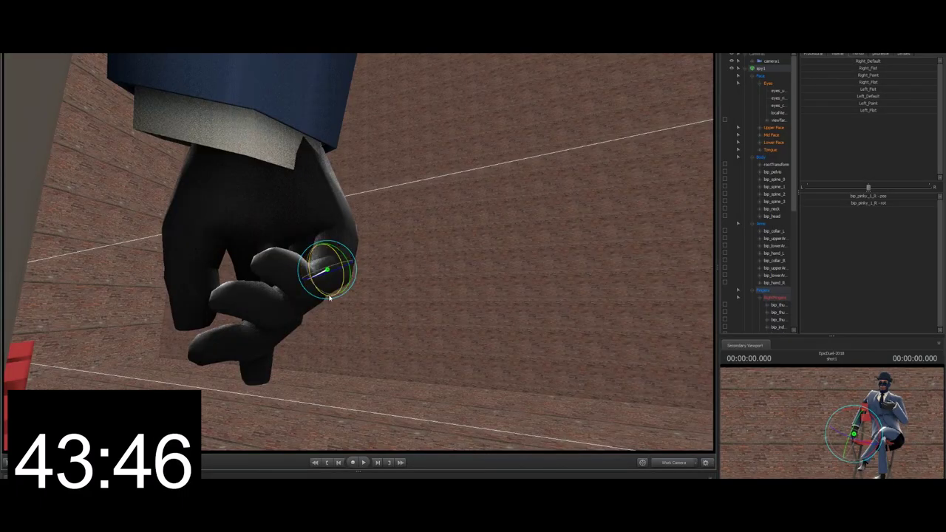
drag(329, 297, 321, 294)
key(ctrl)
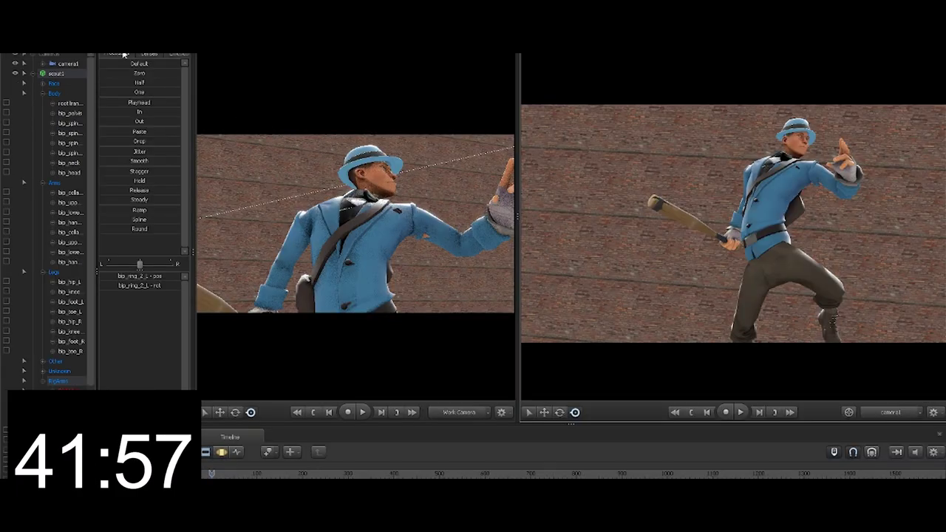
Step: Select camera1, then pick the scout's bent leg near the boot for motion editing
click(68, 65)
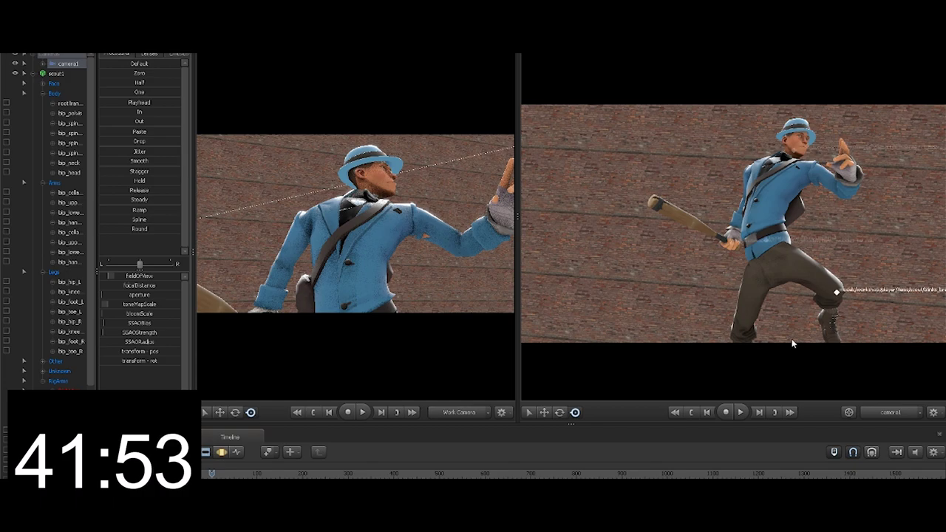
ctrl+click(826, 326)
key(F3)
click(826, 329)
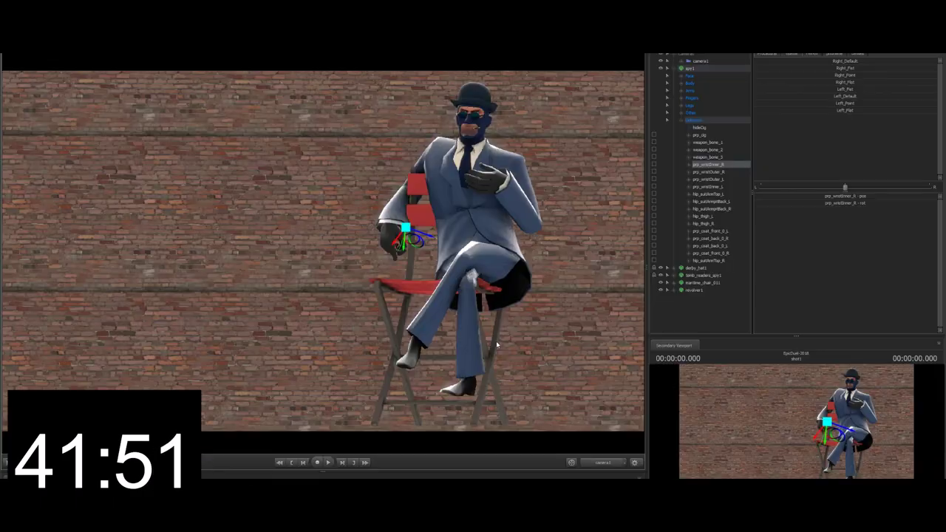
Step: Rotate the seated spy's right knee bone bip_knee_R using the work camera
click(602, 463)
drag(323, 252, 317, 303)
key(ctrl)
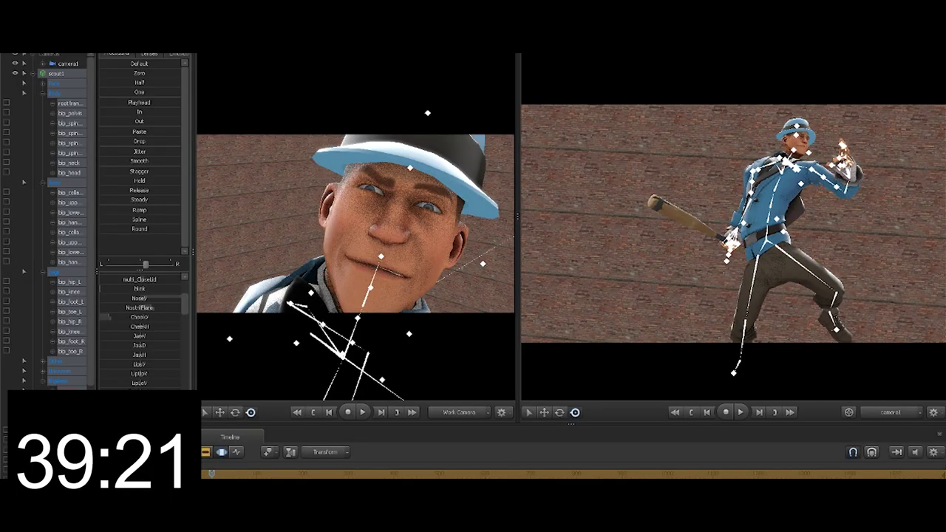
key(F3)
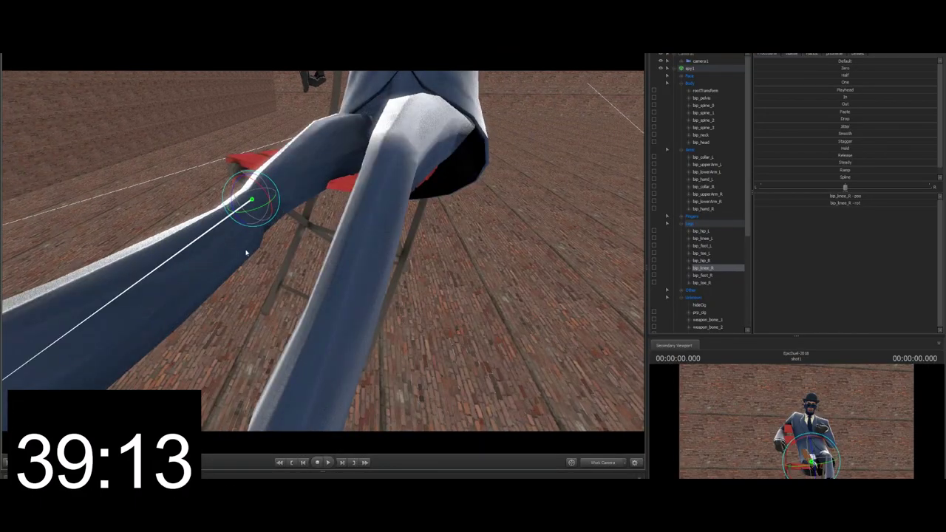
drag(230, 196, 248, 226)
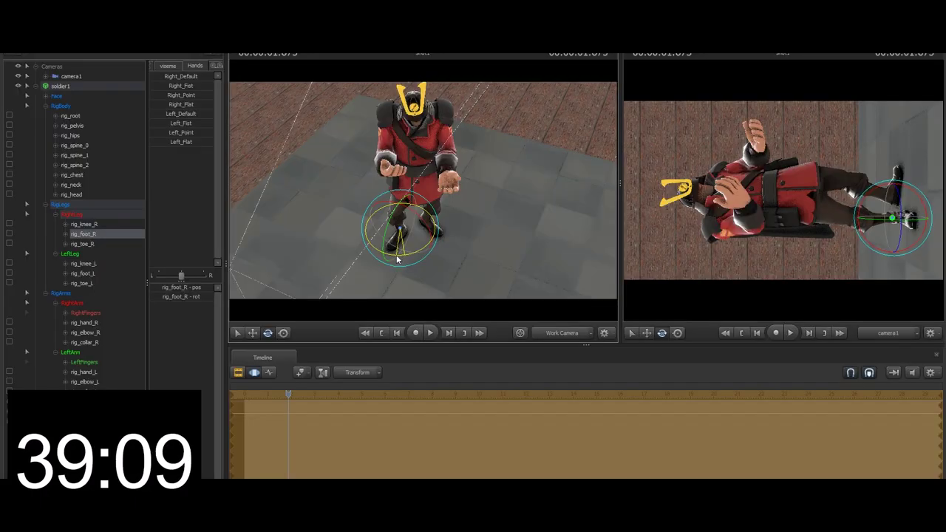
Step: Move the soldier's right foot (rig_foot_R) to a new stance position and collapse the soldier1 hierarchy
click(252, 333)
drag(423, 238, 421, 262)
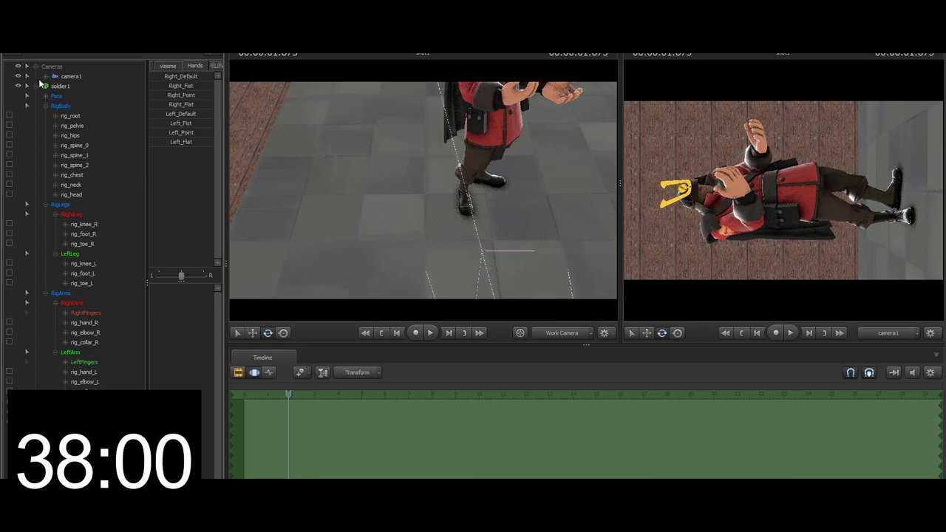
click(35, 86)
drag(384, 214, 422, 188)
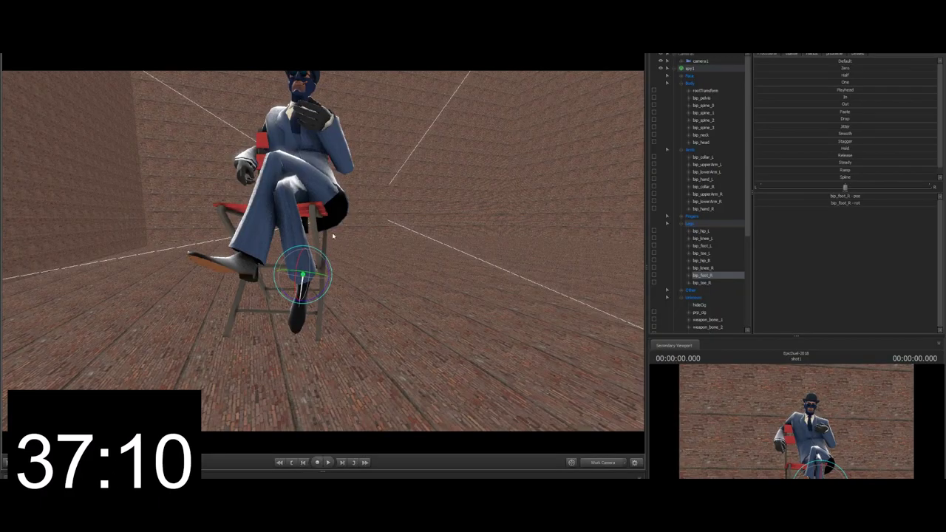
Step: Check the seated spy's leg pose through camera1 and select that camera
drag(332, 236, 388, 222)
click(602, 462)
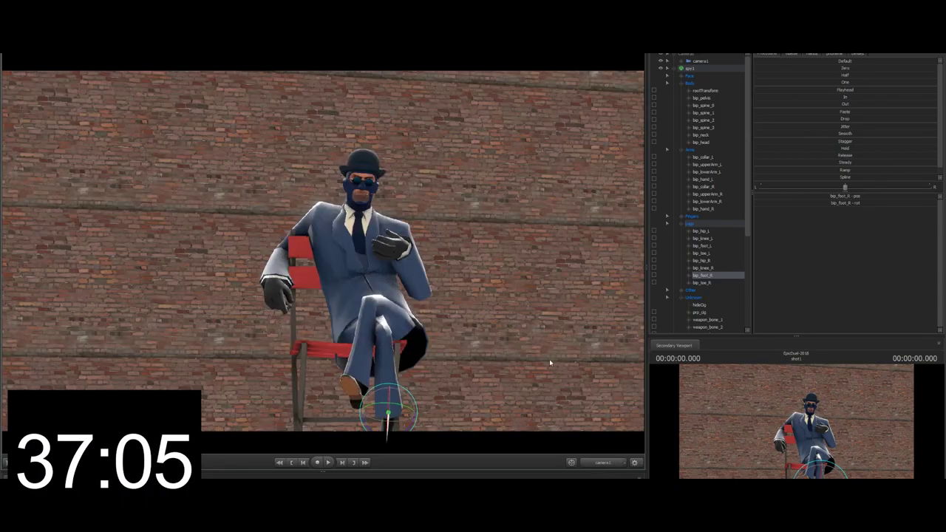
click(707, 64)
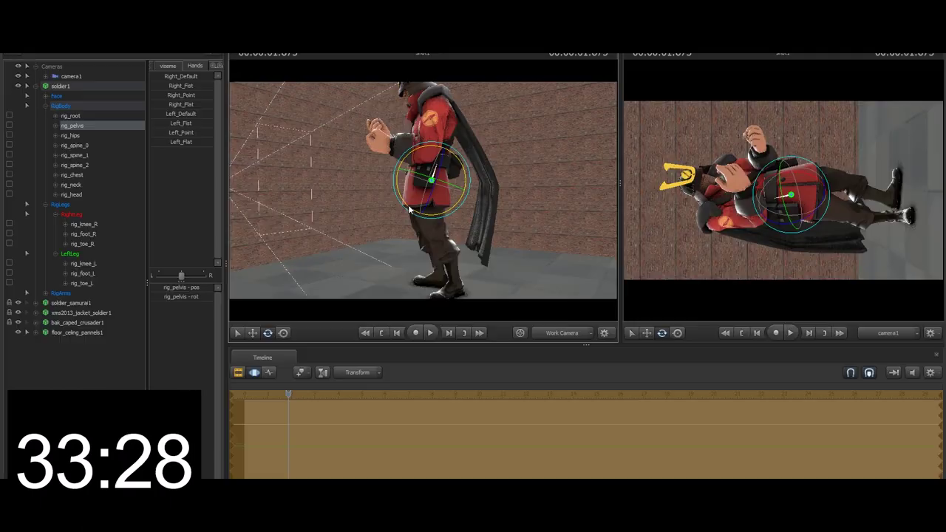
drag(409, 206, 410, 205)
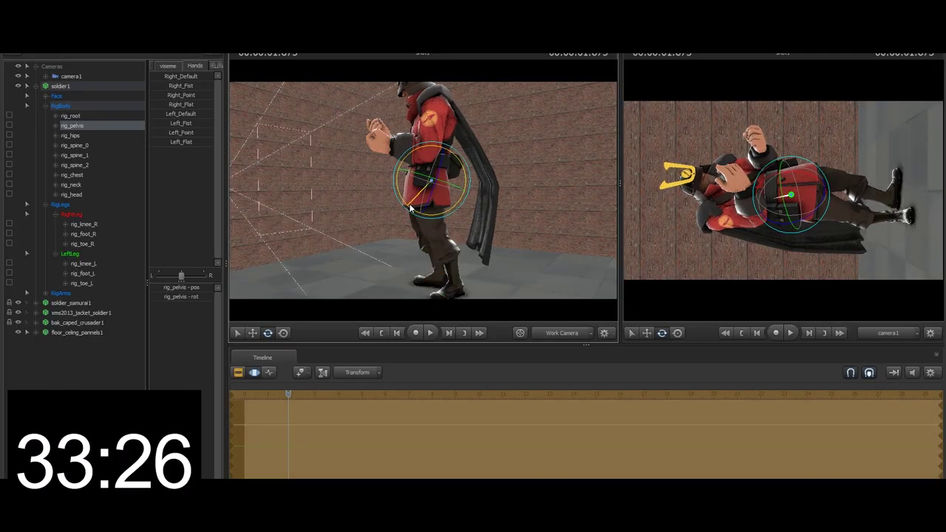
key(ctrl+z)
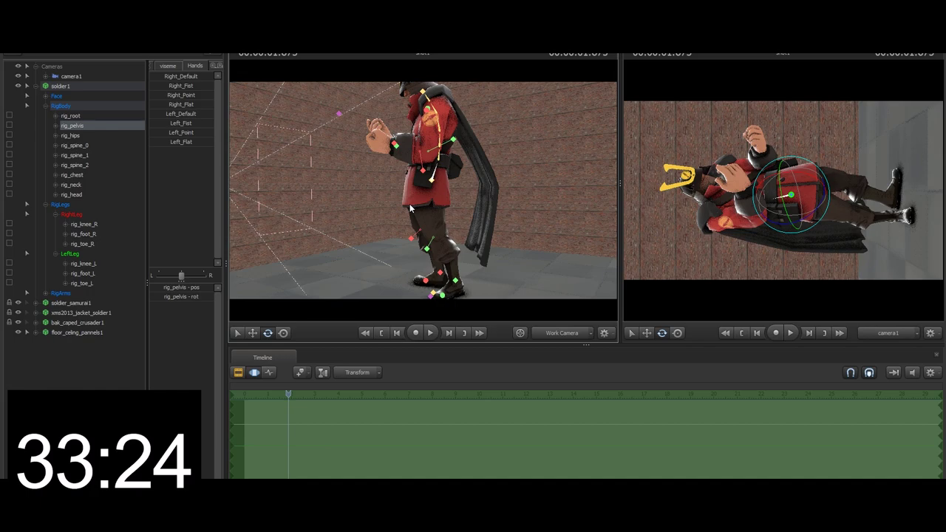
drag(411, 205, 160, 169)
key(ctrl+z)
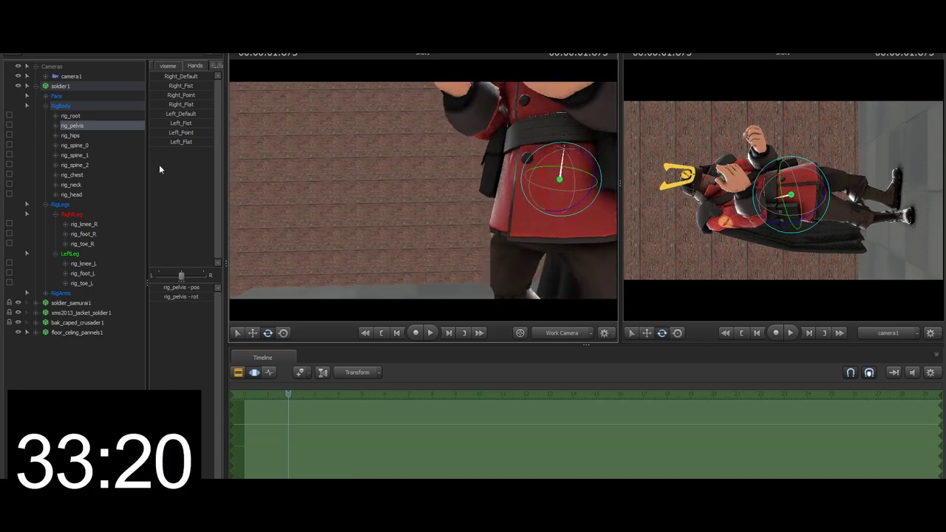
Step: Detach all rigs from the soldier1 animation set
right_click(58, 87)
mouse_move(102, 201)
mouse_move(216, 210)
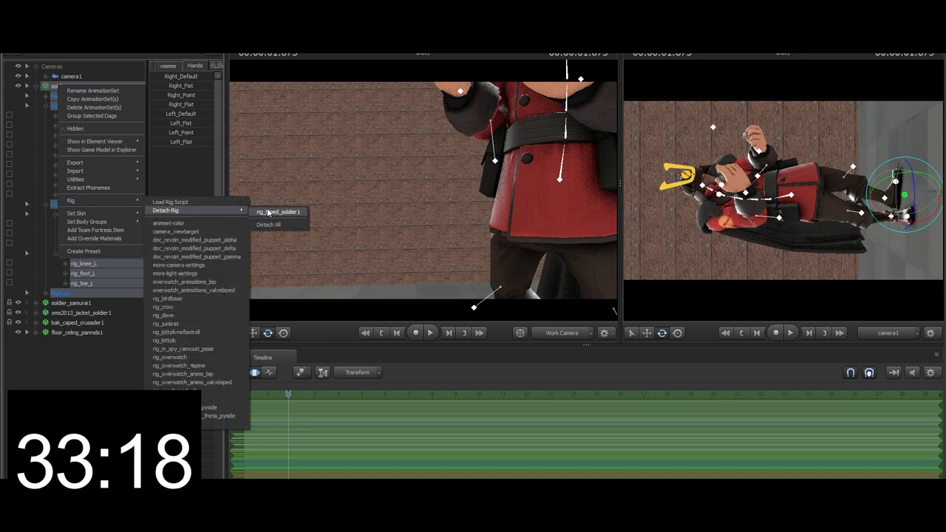
click(266, 224)
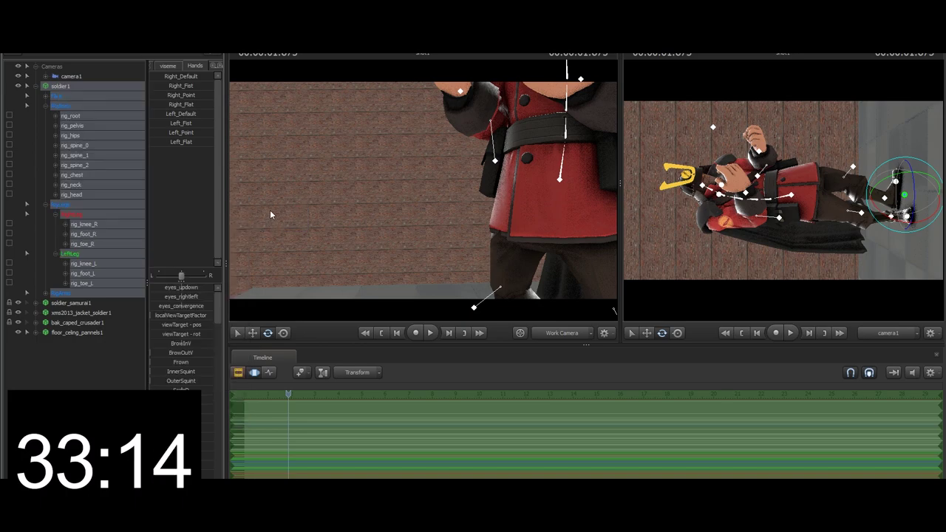
key(ctrl+z)
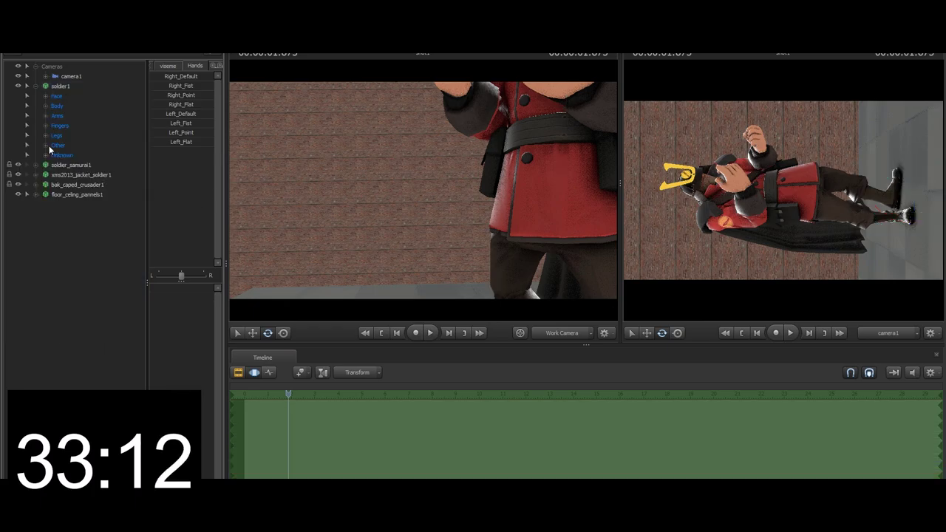
Step: Expand the soldier's Unknown bone group and select the coat bones prp_coat_front_R and prp_coat_back_L
click(53, 157)
click(46, 156)
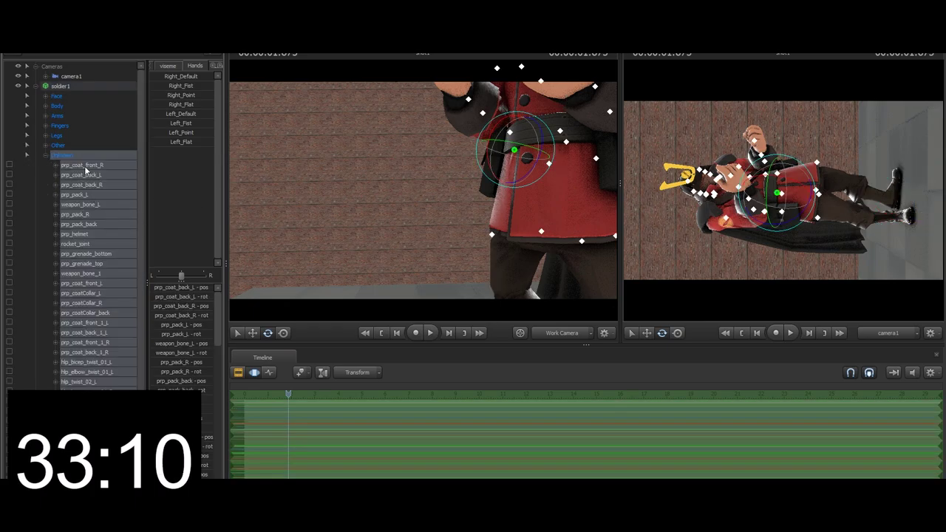
click(74, 167)
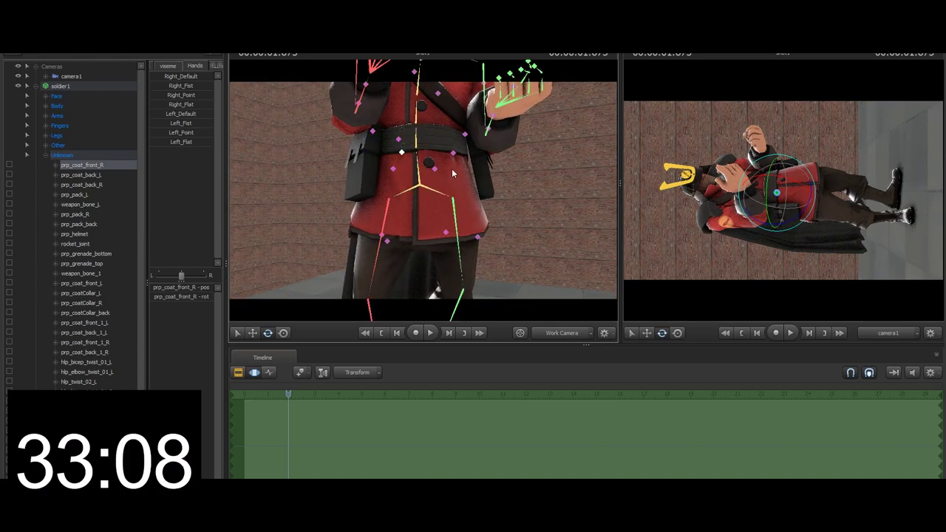
click(437, 168)
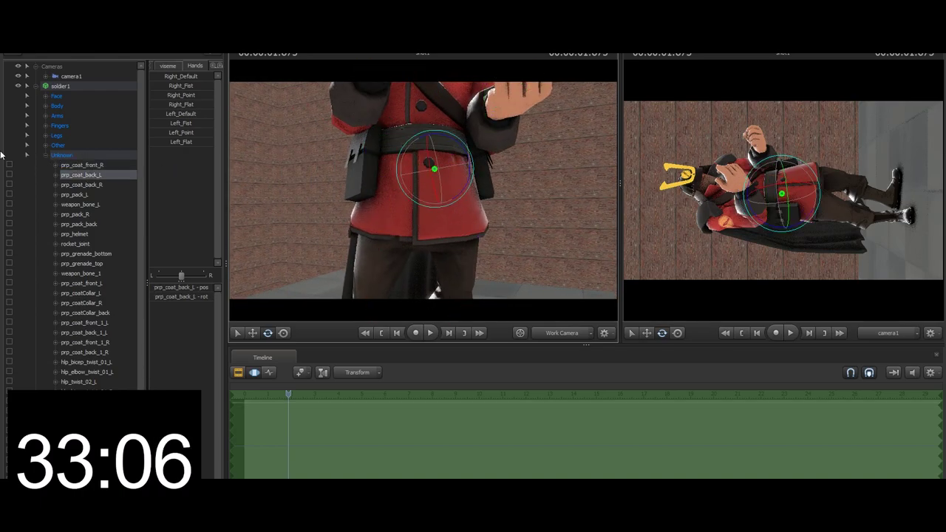
Step: Disable viewport selection for the soldier's Face, Body, Arms, Fingers, Legs and Other groups, and pick a coat bone on the model
click(27, 116)
click(26, 105)
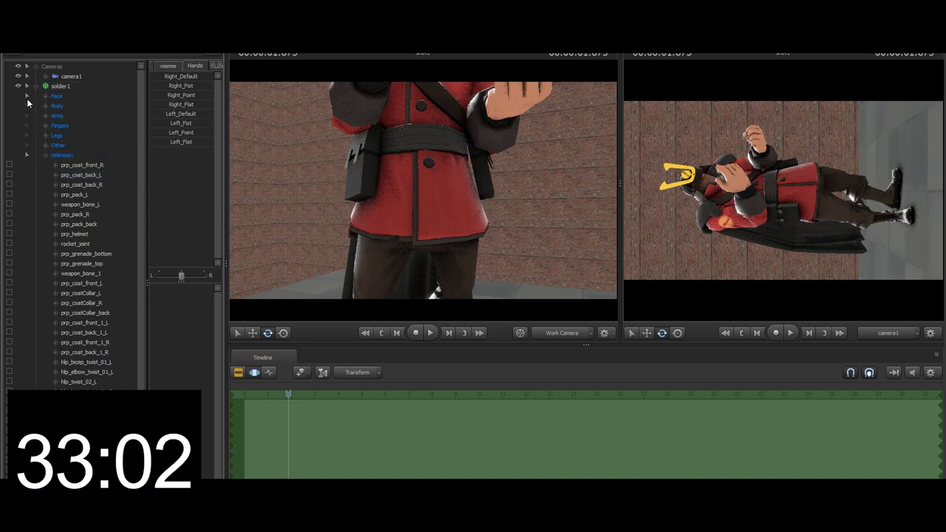
click(27, 99)
ctrl+click(440, 184)
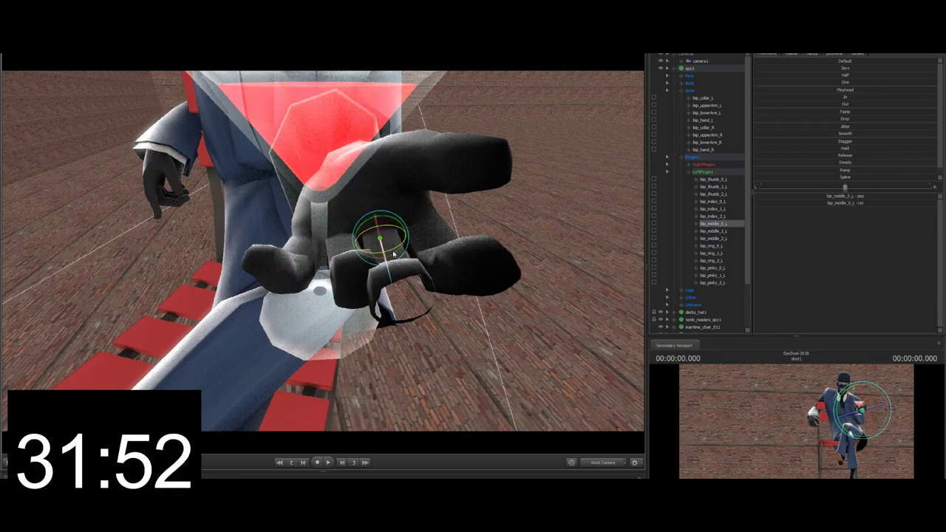
Step: Rotate the spy's left middle finger bone bip_middle_0_L and adjacent finger joints around the glass
drag(394, 254, 391, 217)
key(ctrl)
mouse_move(445, 227)
mouse_down()
mouse_move(387, 226)
mouse_move(436, 226)
mouse_up()
drag(383, 245, 395, 229)
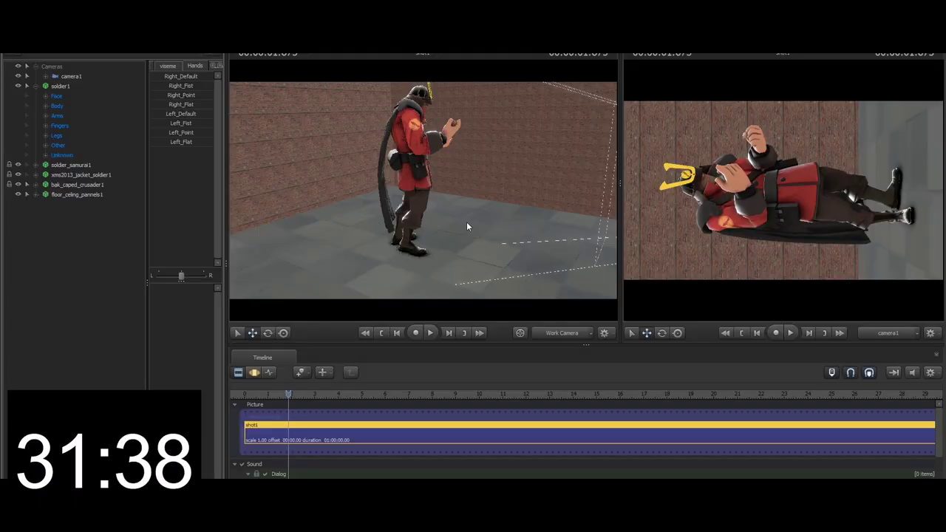
drag(467, 223, 480, 207)
key(w)
drag(423, 190, 370, 201)
drag(496, 219, 505, 217)
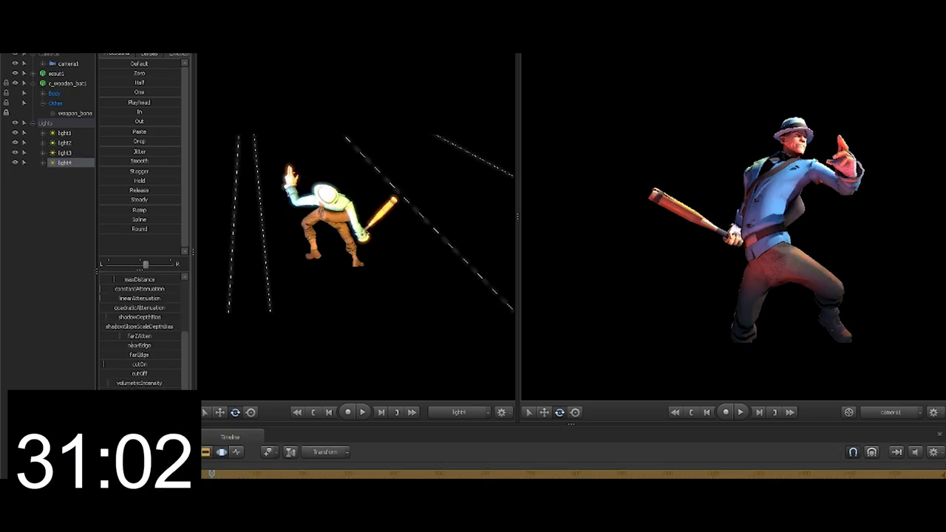
key(F2)
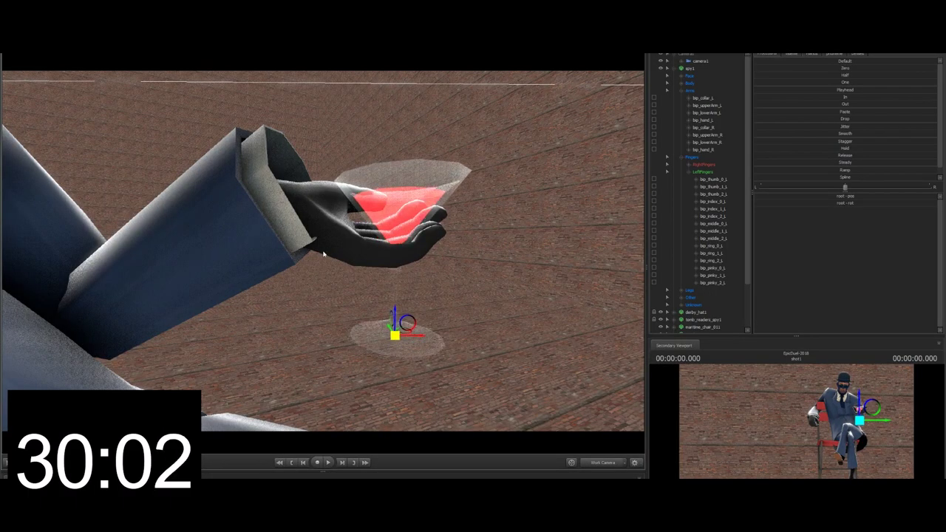
drag(436, 237, 310, 244)
drag(373, 247, 359, 250)
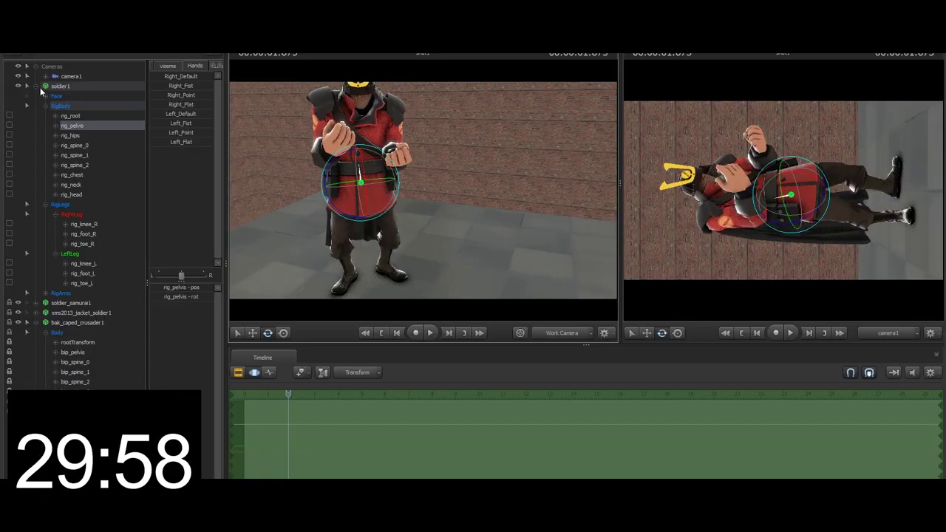
Step: Collapse the soldier1 and bak_caped_crusader1 hierarchies in the animation set list
click(40, 88)
click(36, 116)
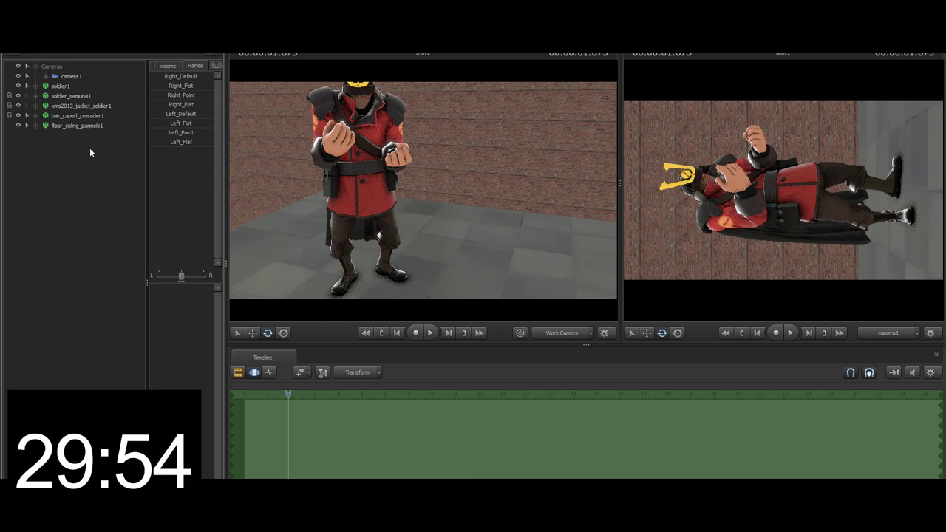
Step: Inspect the soldier's pose and the surrounding room from the work camera
drag(438, 191, 435, 197)
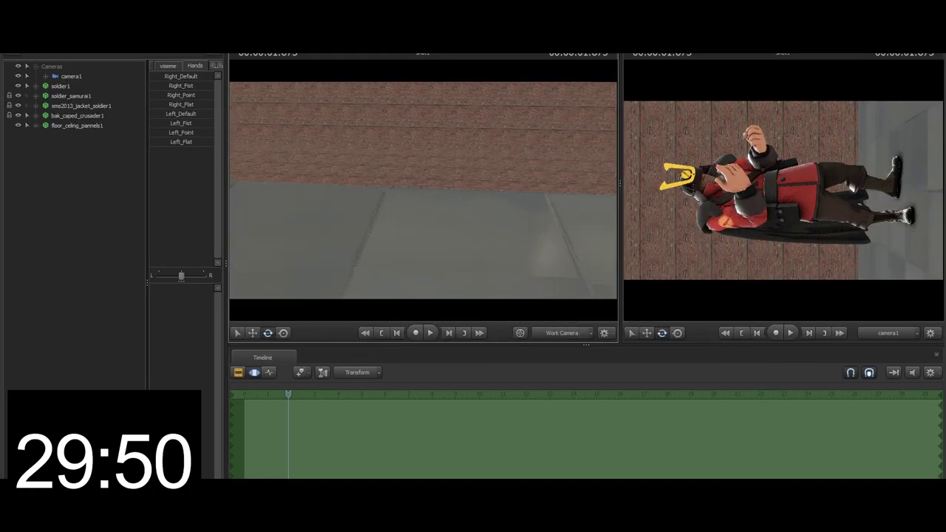
mouse_move(423, 191)
mouse_down()
mouse_move(420, 177)
mouse_move(412, 220)
mouse_move(417, 190)
mouse_move(405, 181)
mouse_move(430, 175)
mouse_move(392, 193)
mouse_move(409, 201)
mouse_move(408, 189)
mouse_move(464, 186)
mouse_move(414, 195)
mouse_up()
key(w)
key(w)
key(w)
key(s)
key(w)
drag(470, 143, 472, 142)
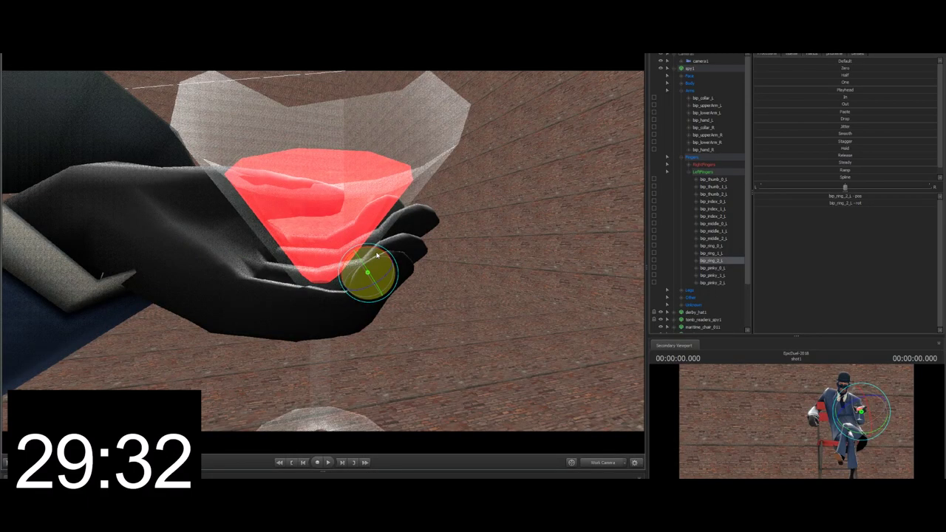
Step: Bend the tip of the spy's left ring finger, bone bip_ring_2_L, around the glass
mouse_move(374, 251)
mouse_down()
mouse_move(383, 256)
mouse_move(364, 243)
mouse_move(377, 238)
mouse_up()
key(ctrl)
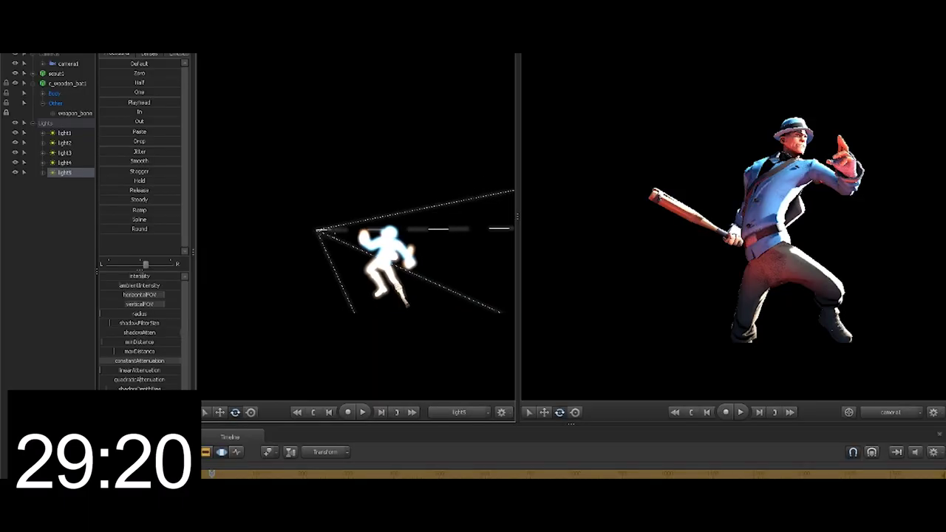
Step: Adjust the aim of light5 on the scout through the light's own view
mouse_move(356, 231)
mouse_down()
mouse_move(373, 233)
mouse_move(356, 225)
mouse_up()
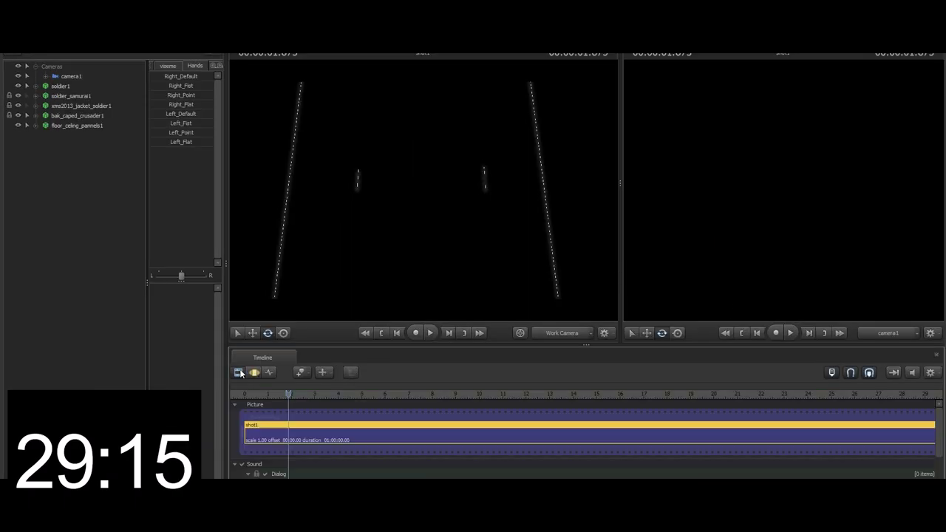
Step: Create a new light in the soldier scene and aim it at the soldier through its own view
right_click(92, 211)
click(142, 221)
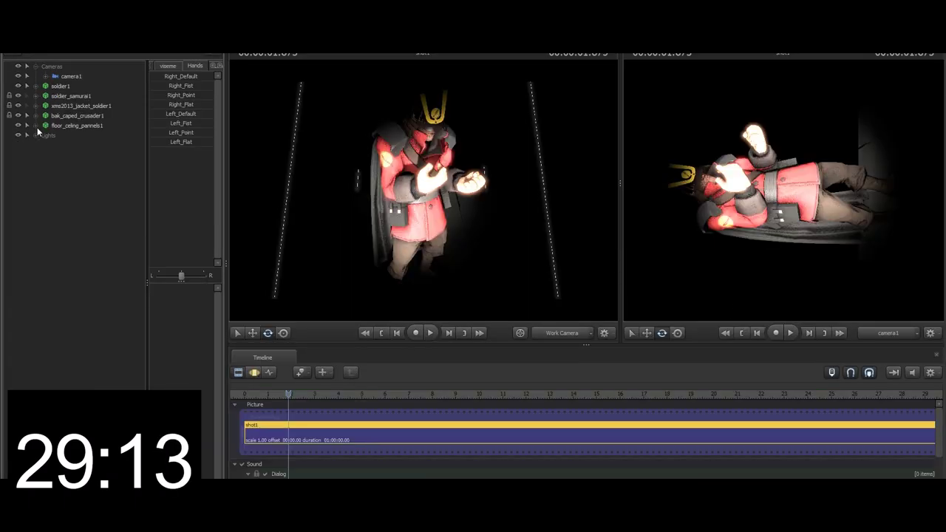
click(36, 136)
click(67, 145)
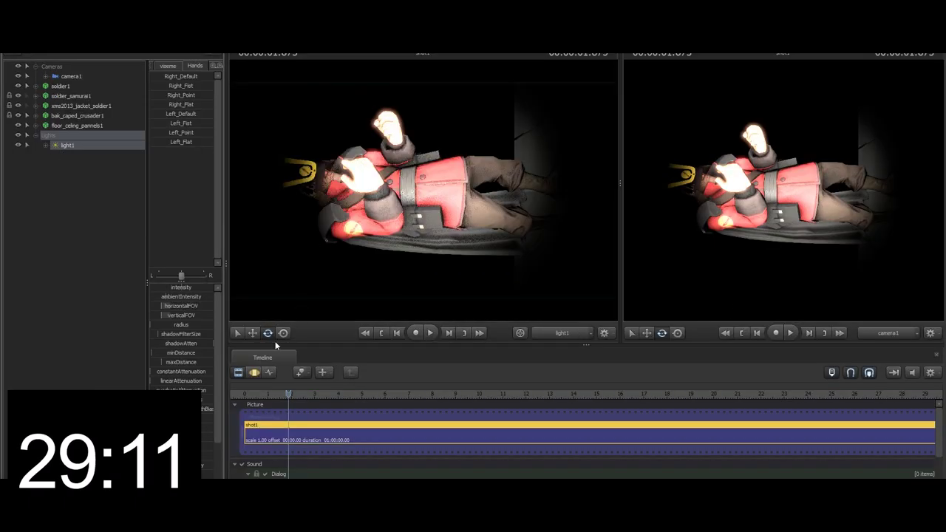
click(254, 372)
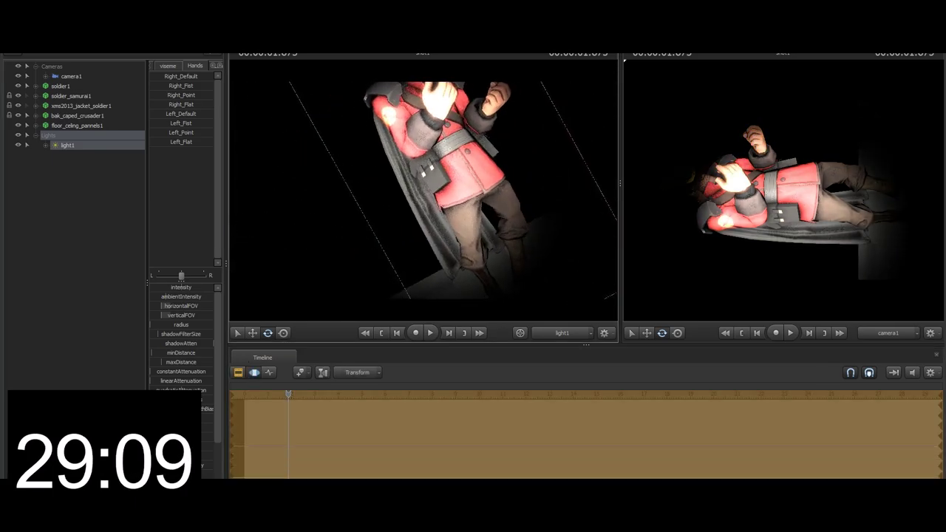
mouse_move(424, 190)
mouse_down()
mouse_move(447, 174)
mouse_move(440, 148)
mouse_move(424, 194)
mouse_up()
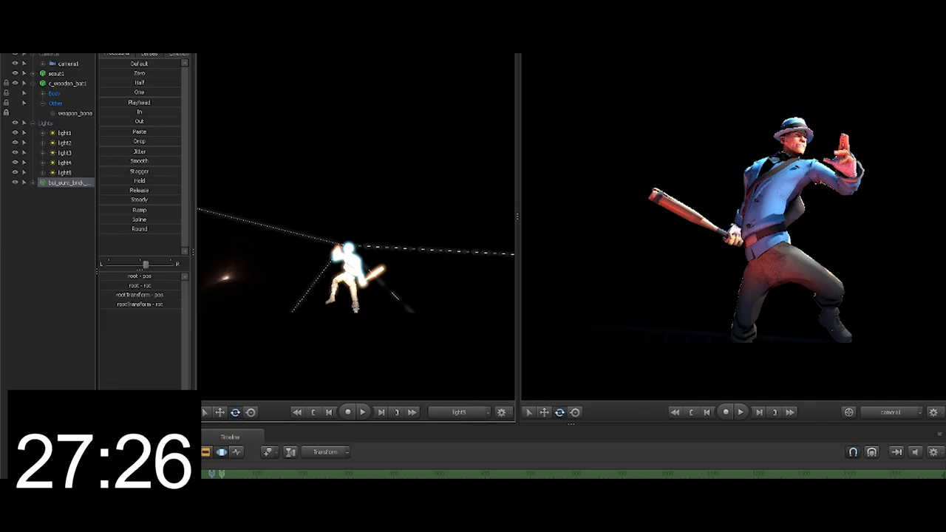
Step: Raise the bui_euro_brick model in the scout scene, working from the work camera
click(463, 415)
key(F2)
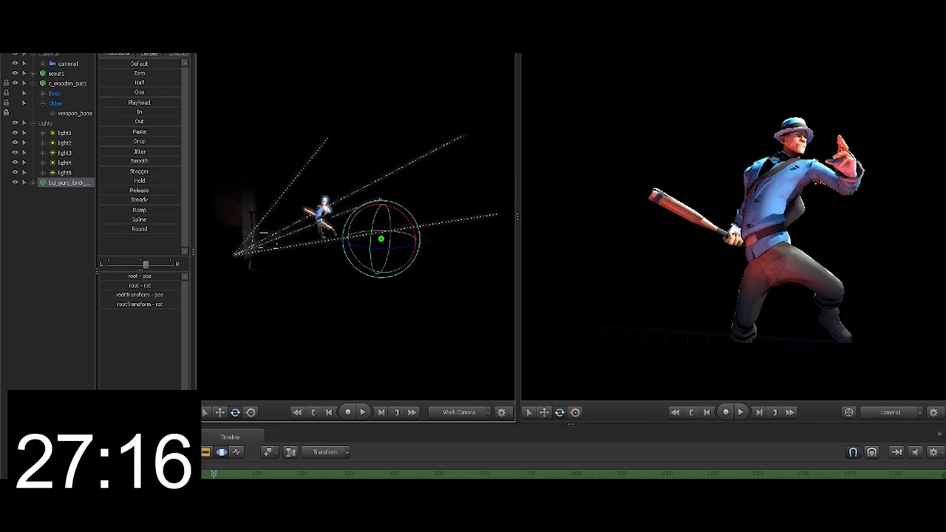
key(s)
drag(355, 244, 378, 183)
key(w)
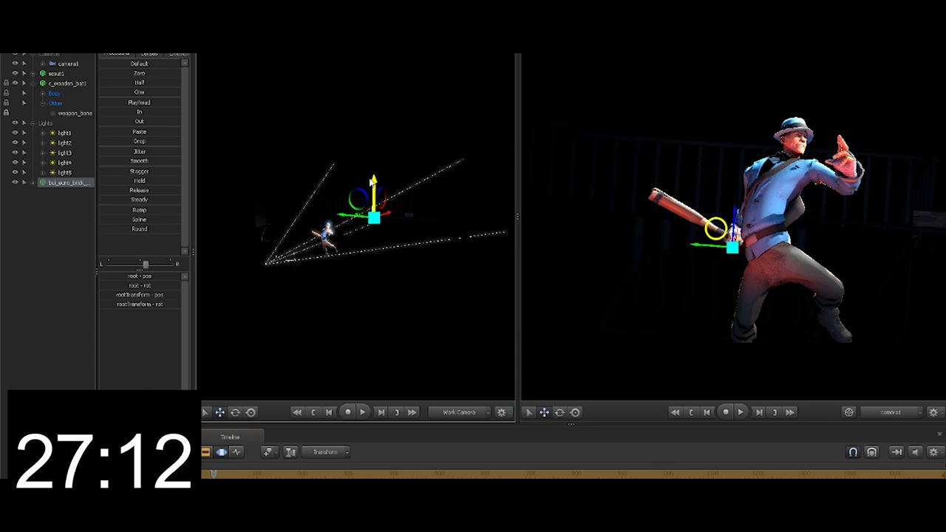
key(r)
alt+drag(429, 210, 363, 214)
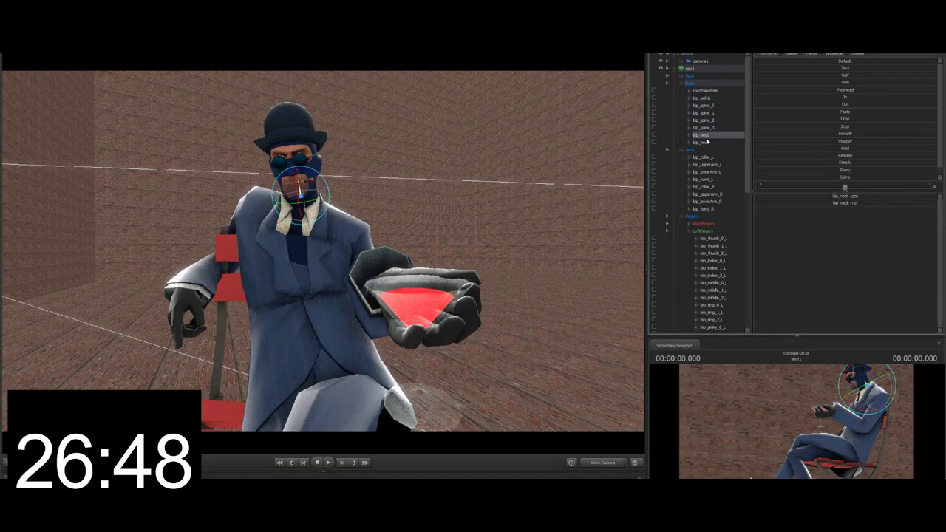
Step: Select the seated spy's head bone bip_head and the Lower Face group of his facial controls
click(704, 142)
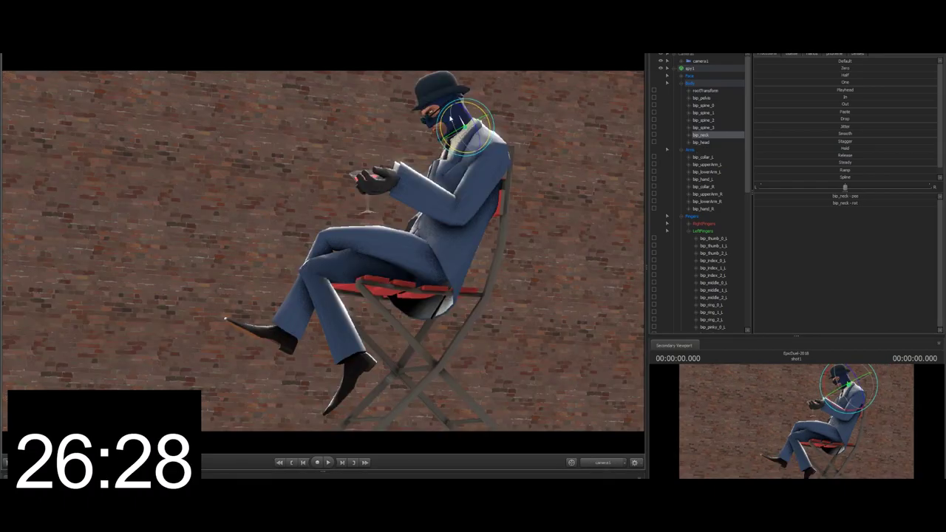
click(706, 141)
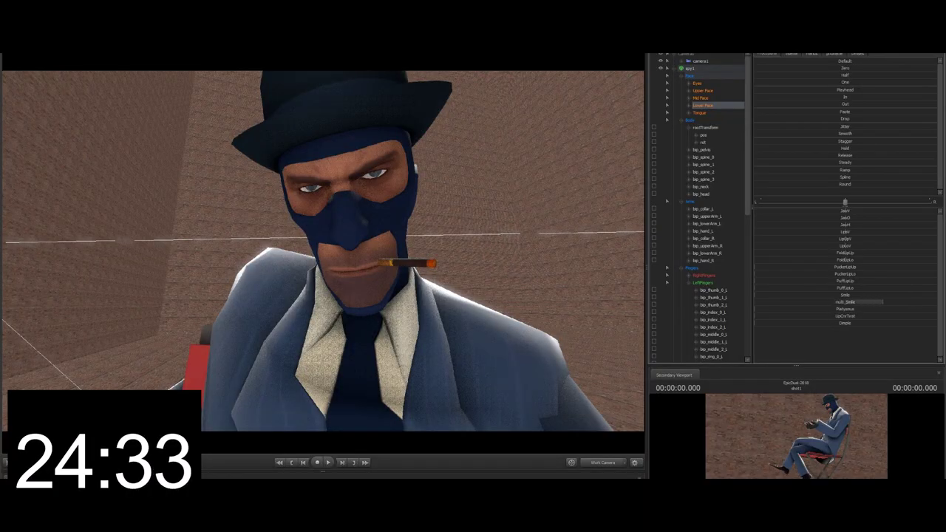
click(703, 77)
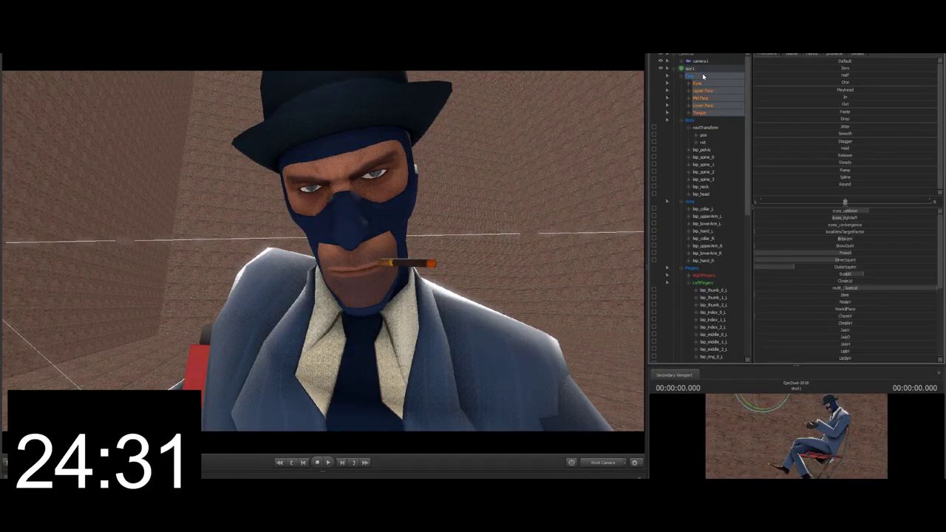
click(708, 105)
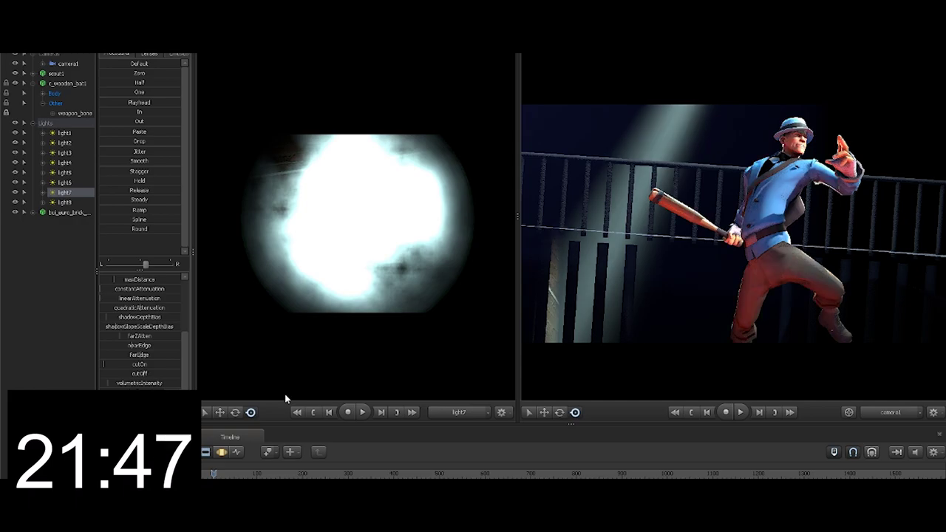
Step: Adjust light7 in the scout scene while looking through it
drag(284, 394, 248, 394)
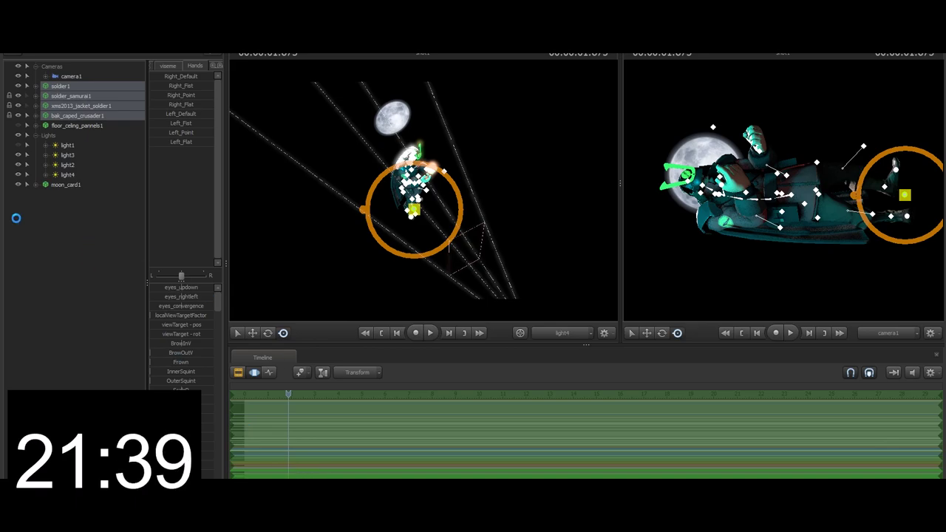
Step: Hide group1 in the soldier scene and activate the Rotate tool on soldier2
right_click(62, 219)
click(96, 272)
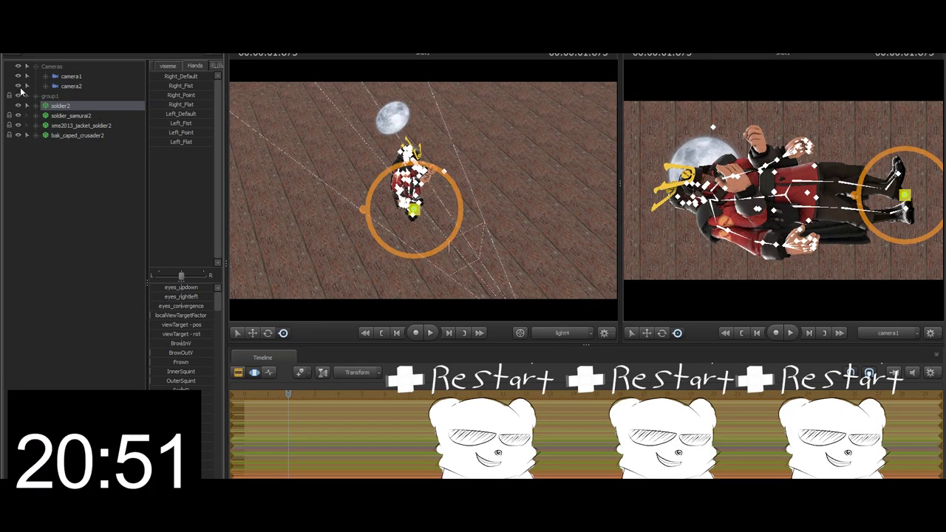
click(18, 97)
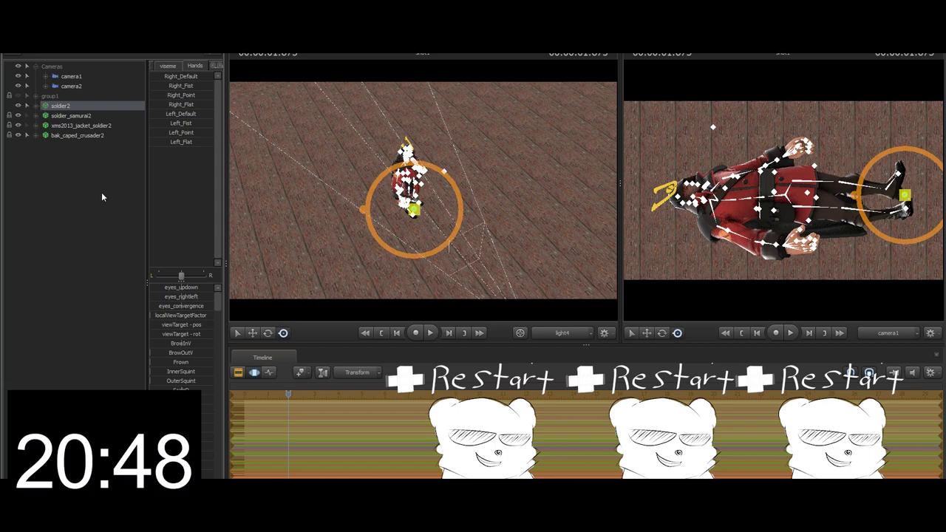
key(e)
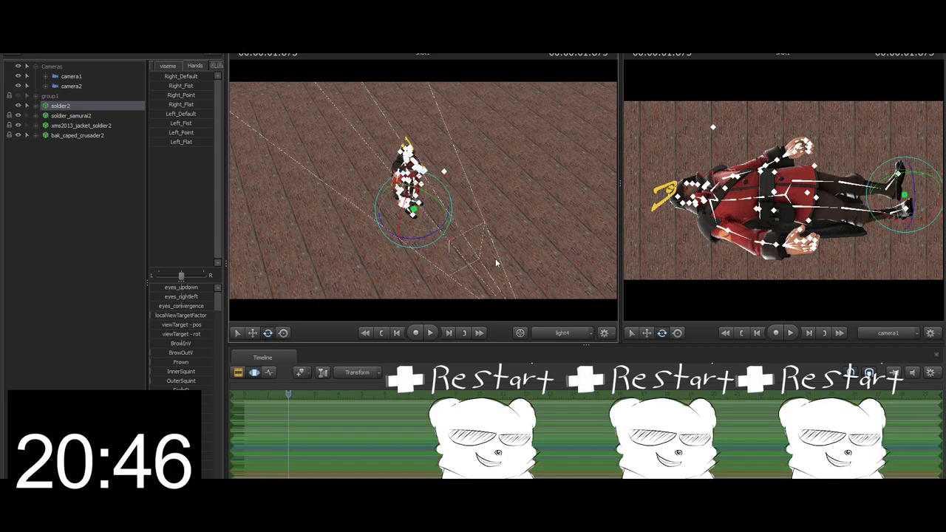
right_click(422, 221)
mouse_move(464, 246)
click(515, 243)
drag(444, 237, 399, 235)
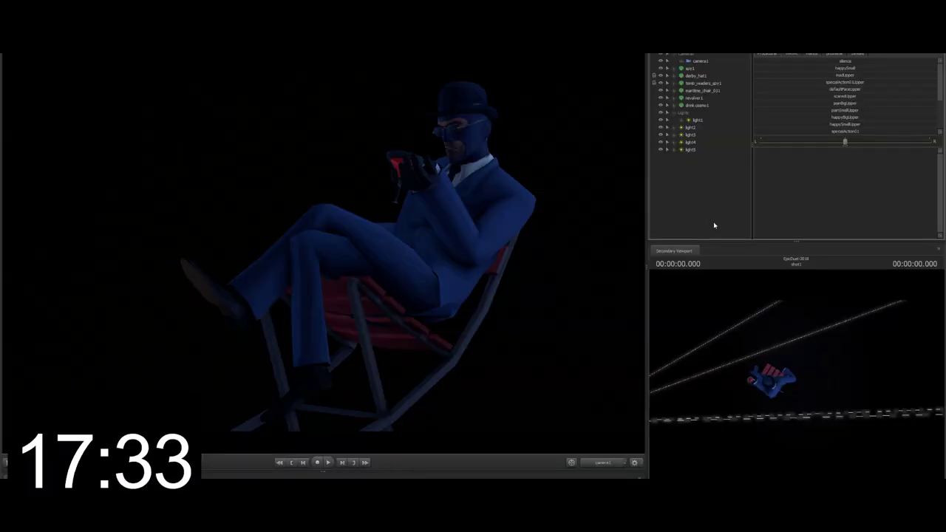
Step: Look through one of the spy scene's lights in the secondary viewport
drag(696, 157, 795, 374)
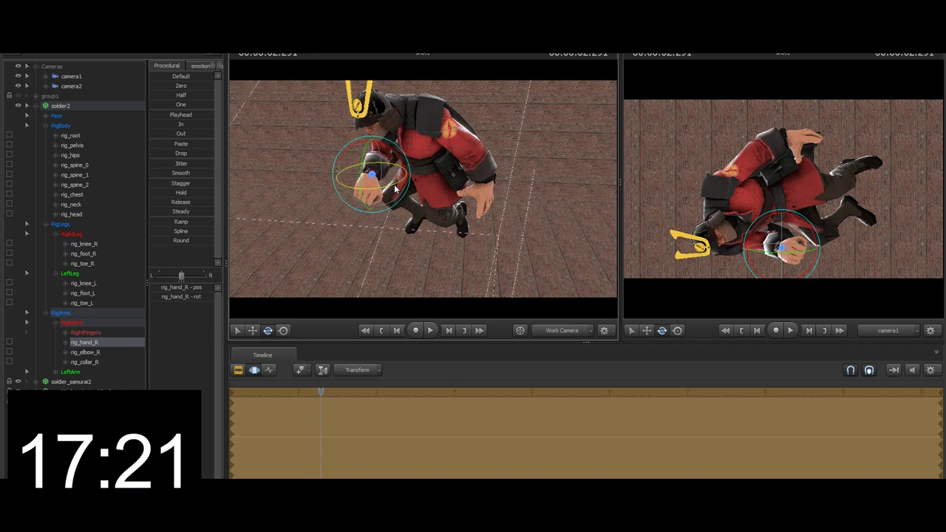
Step: Adjust soldier2's right arm and shoulder pose around rig_hand_R and rig_collar_R with the Move and Rotate tools
click(253, 331)
drag(414, 200, 427, 223)
ctrl+click(427, 222)
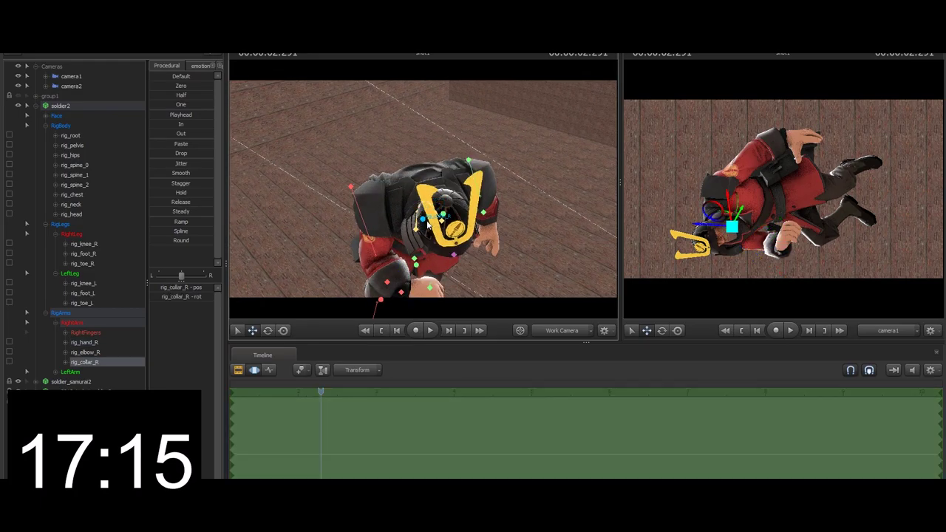
click(268, 331)
drag(407, 281, 432, 271)
drag(423, 164, 407, 165)
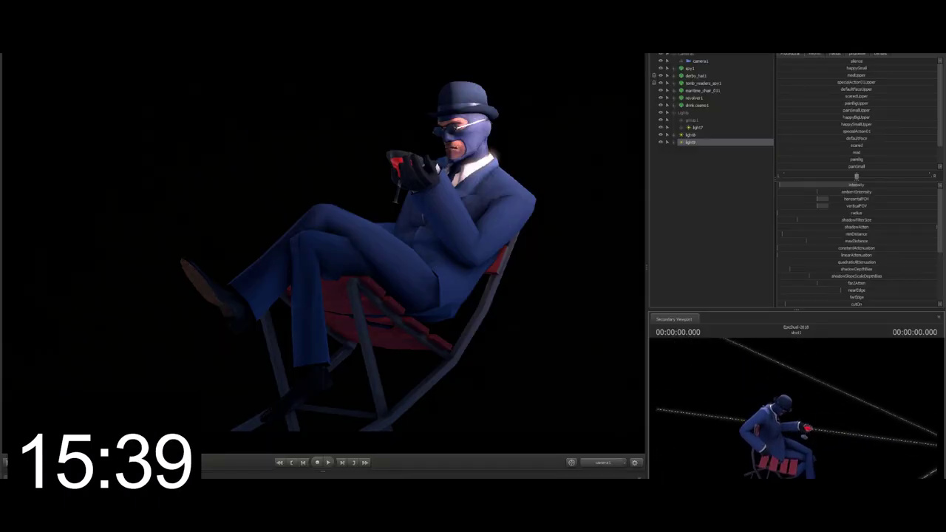
Step: Reposition light9 around the seated spy and lower its intensity
drag(793, 408, 778, 426)
mouse_move(793, 408)
mouse_down()
mouse_move(807, 400)
mouse_move(794, 416)
mouse_up()
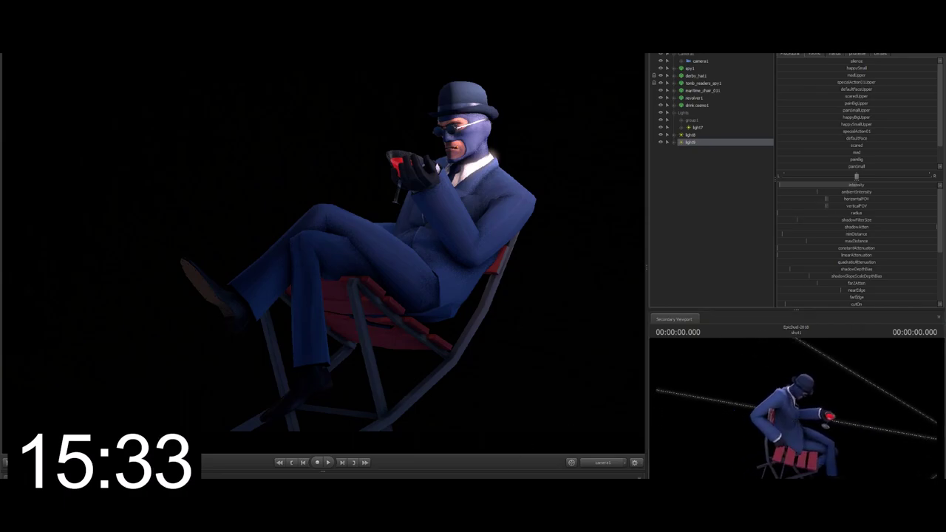
drag(802, 186, 782, 184)
scroll(862, 237, down, 5)
scroll(862, 236, up, 5)
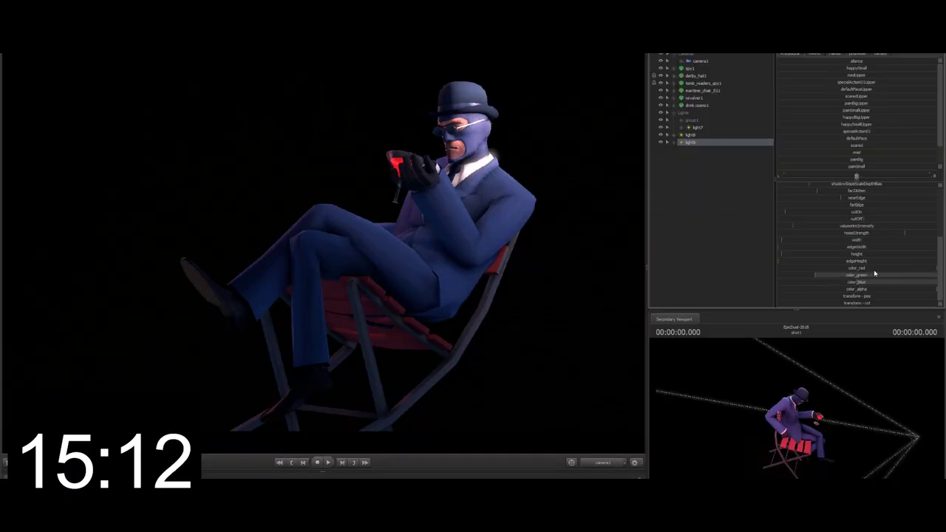
Step: Raise the blue colour component of light9 in the spy scene
drag(862, 284, 921, 284)
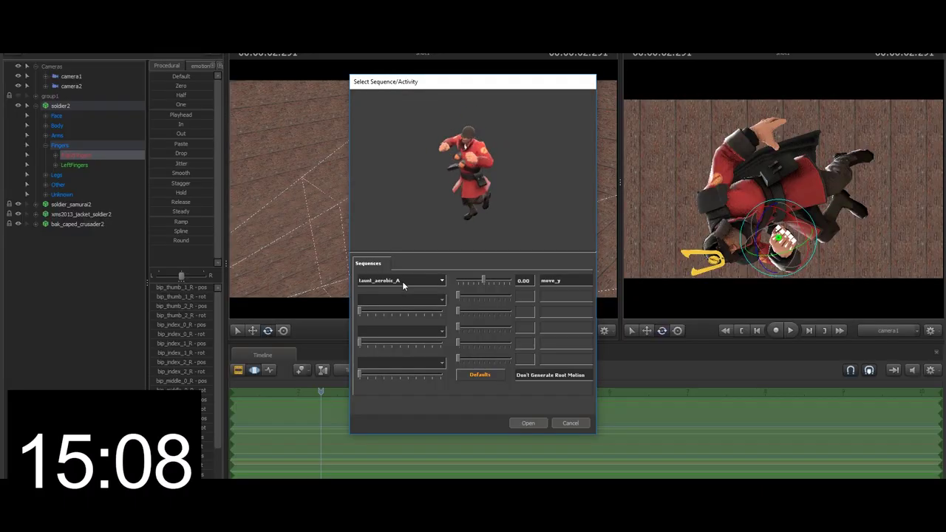
Step: Preview taunt sequences such as taunt_aerobic_B for soldier2 and import the chosen sequence onto the right fingers
click(403, 281)
click(404, 317)
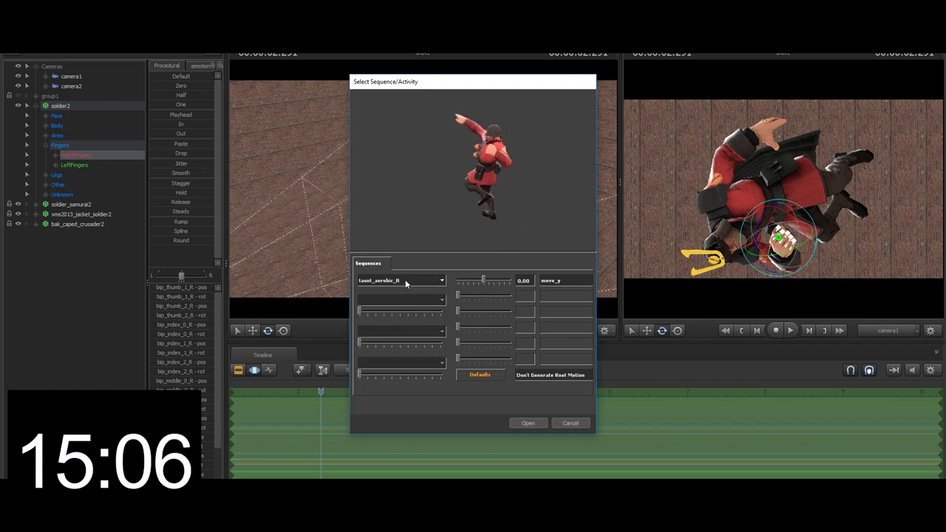
click(405, 279)
click(399, 326)
click(528, 423)
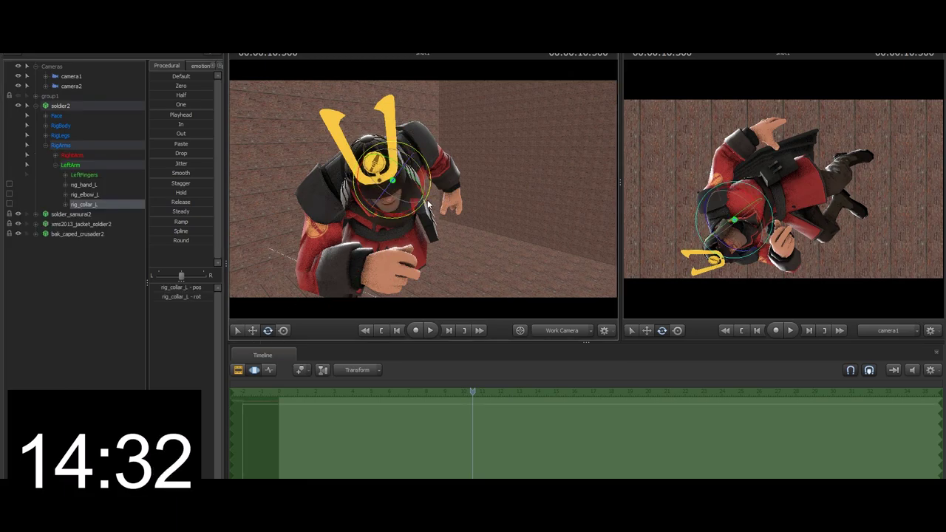
Step: Rotate soldier2's rig_collar_L control to adjust the left shoulder
drag(414, 213, 453, 209)
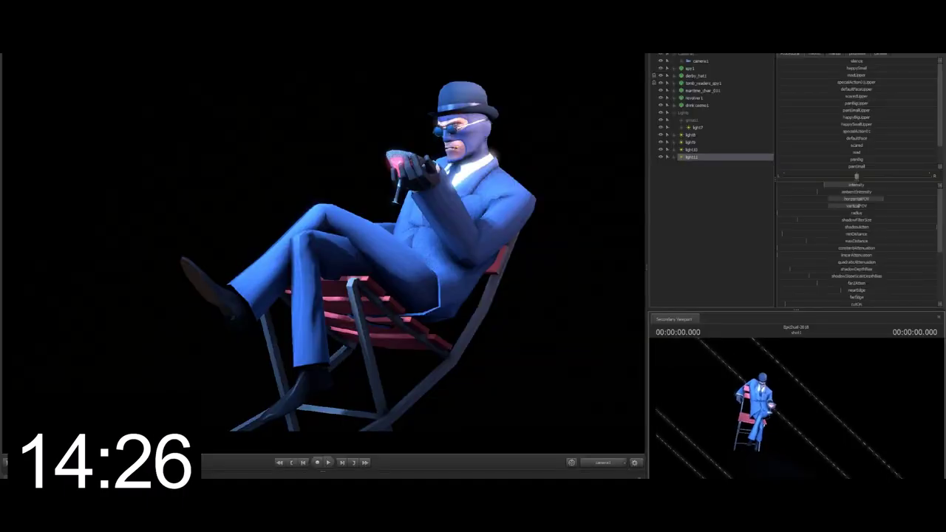
drag(797, 409, 803, 422)
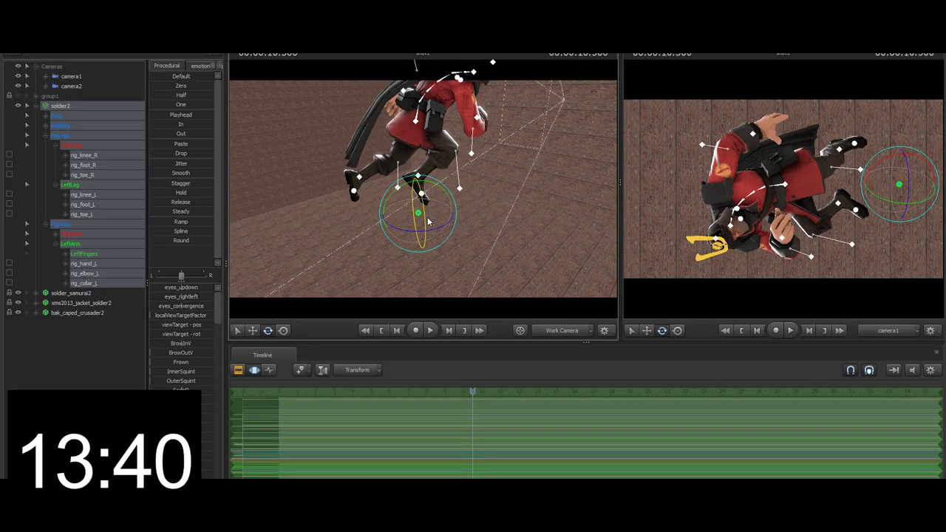
Step: Rotate soldier2's selected rig controls together with the Rotate tool
mouse_move(427, 221)
mouse_down()
mouse_move(465, 224)
mouse_move(403, 245)
mouse_move(440, 235)
mouse_up()
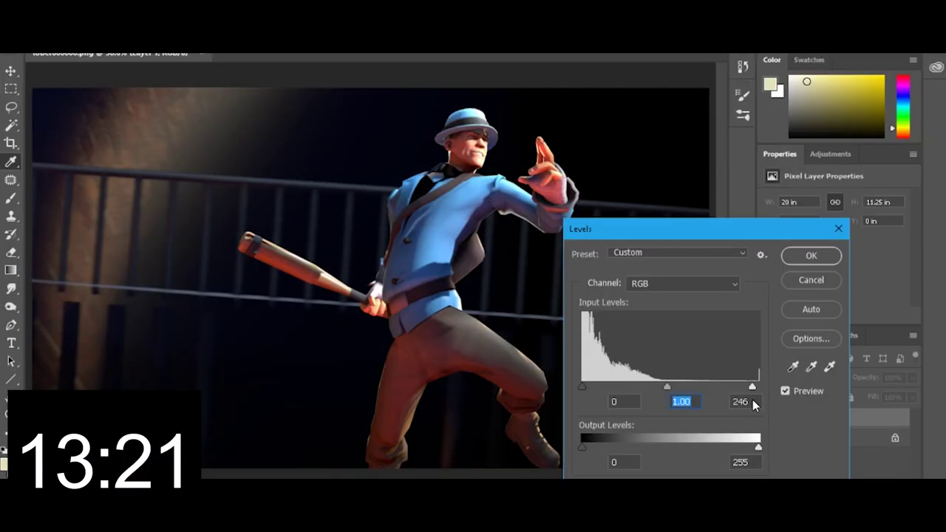
Step: Go through the Levels input and output values for the scout image and adjust the midtones of another colour channel
key(Tab)
mouse_move(582, 386)
mouse_down()
mouse_move(606, 392)
mouse_move(565, 391)
mouse_up()
mouse_move(583, 448)
mouse_down()
mouse_move(616, 447)
mouse_move(577, 447)
mouse_up()
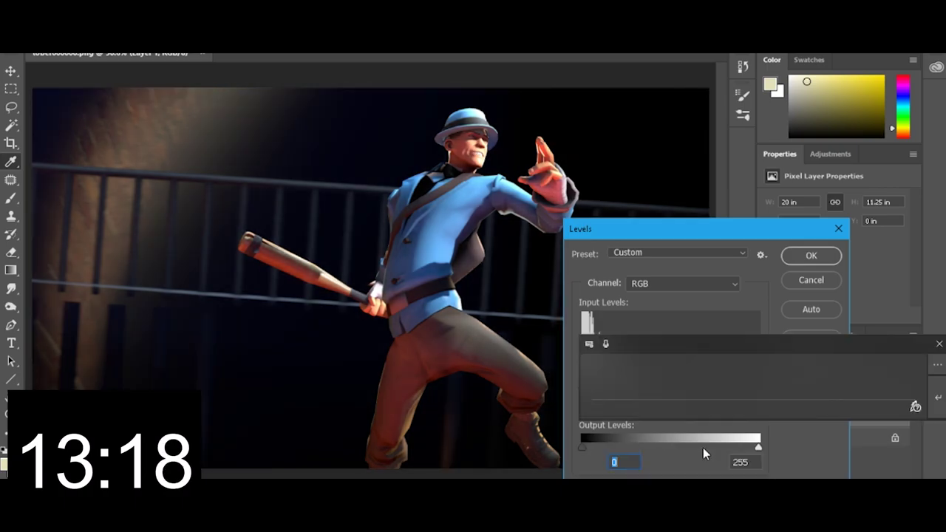
key(Tab)
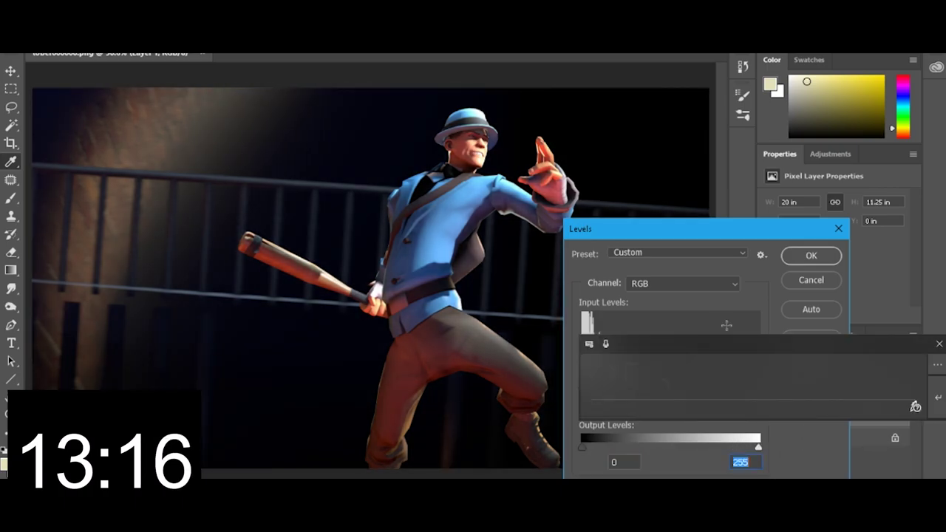
click(710, 285)
click(707, 312)
mouse_move(667, 386)
mouse_down()
mouse_move(684, 393)
mouse_move(653, 390)
mouse_move(695, 403)
mouse_move(675, 401)
mouse_up()
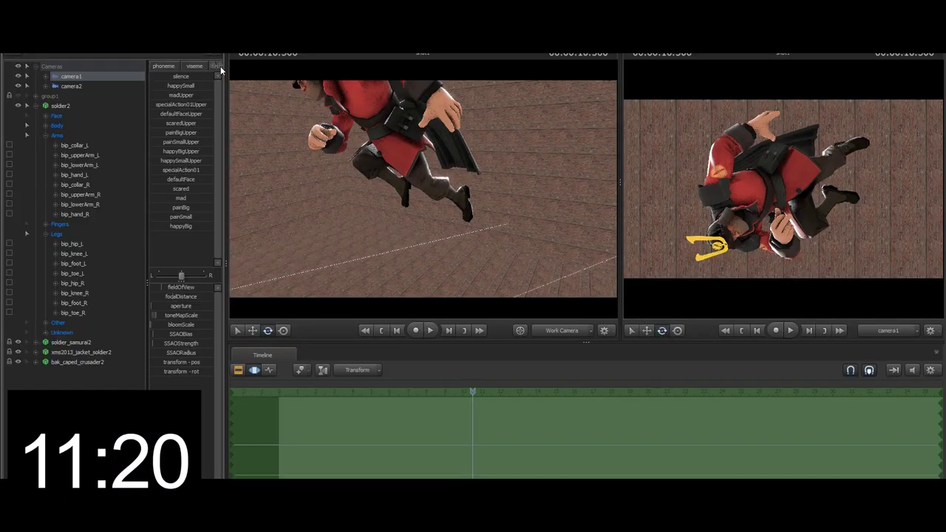
Step: Try the 50 mm and 103 mm lens presets on camera1 and move the camera back from soldier2
click(219, 67)
click(191, 66)
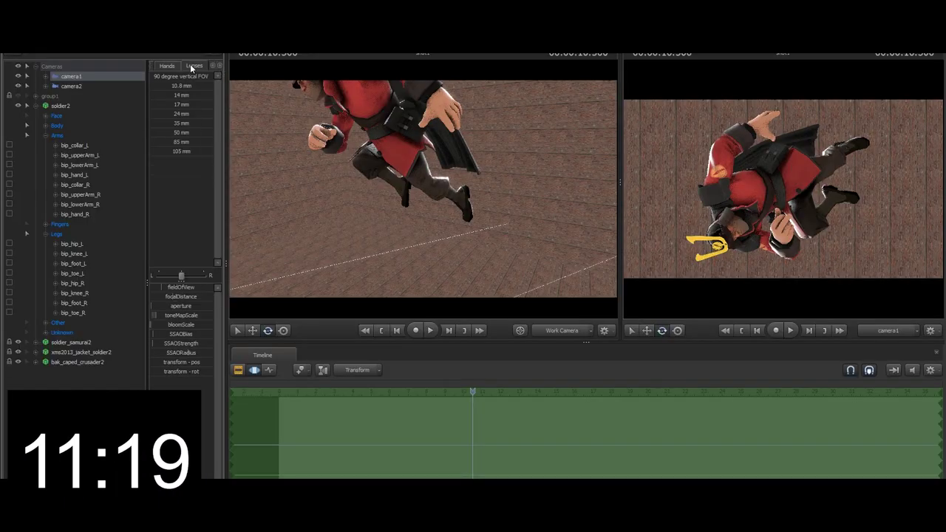
drag(153, 133, 213, 133)
drag(154, 152, 213, 152)
drag(693, 169, 698, 174)
key(s)
click(175, 133)
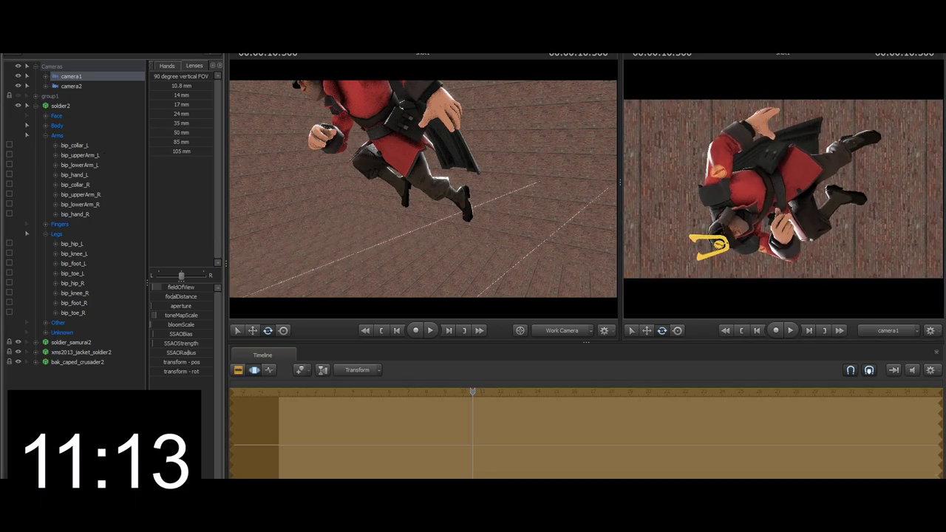
Step: Reframe camera1 on soldier2 by turning the camera and moving it forward
drag(850, 206, 784, 189)
key(w)
key(w)
click(757, 197)
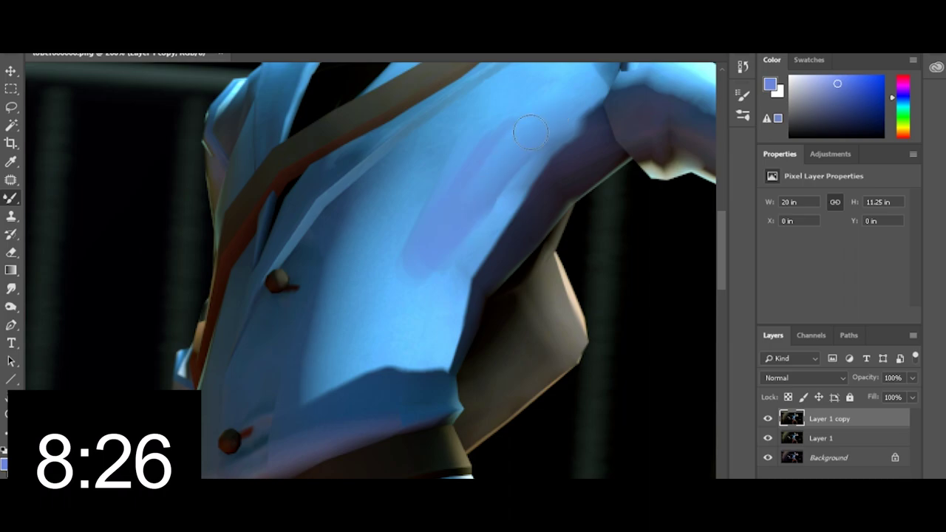
Step: Paint violet-blue brush strokes over the bright chest and side area of the scout's jacket on Layer 1 copy
drag(510, 164, 460, 180)
mouse_move(386, 267)
mouse_down()
mouse_move(374, 177)
mouse_move(350, 264)
mouse_up()
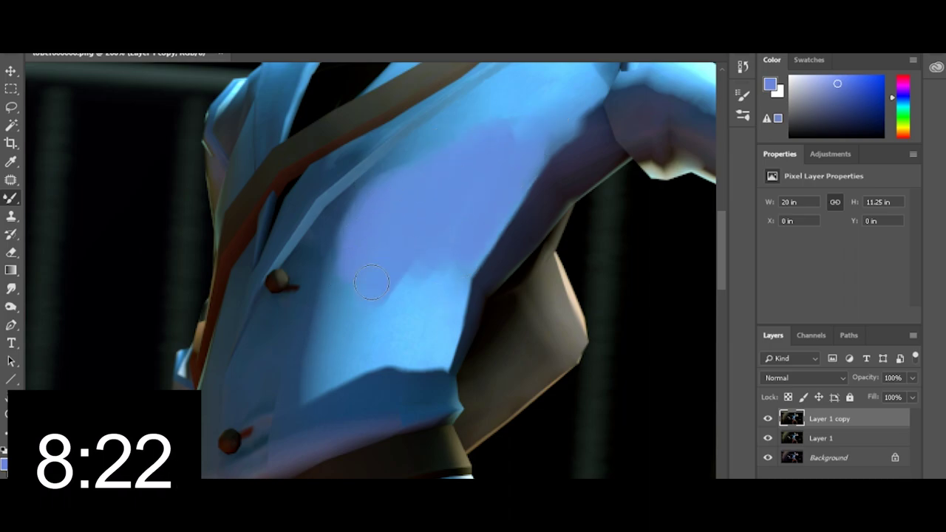
drag(434, 264, 373, 314)
drag(391, 264, 334, 337)
drag(460, 255, 395, 311)
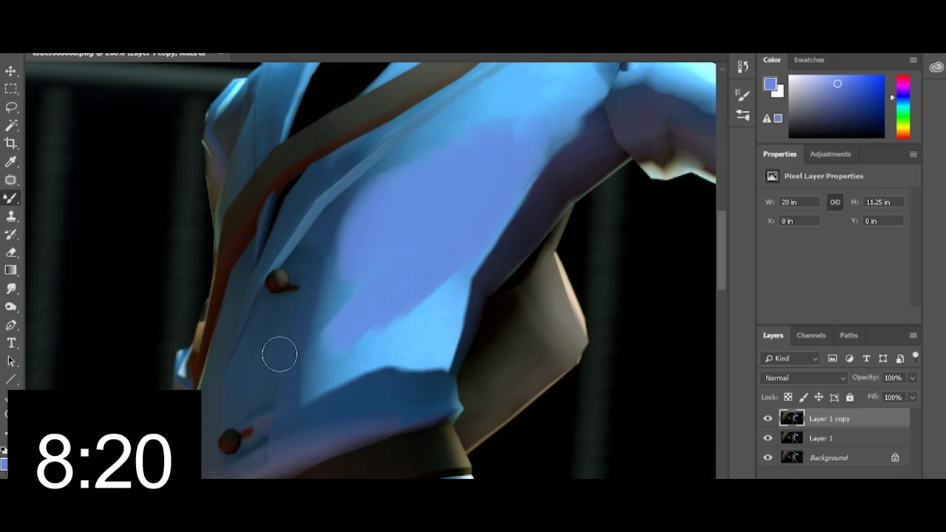
drag(318, 340, 370, 286)
drag(318, 332, 399, 261)
drag(347, 305, 345, 296)
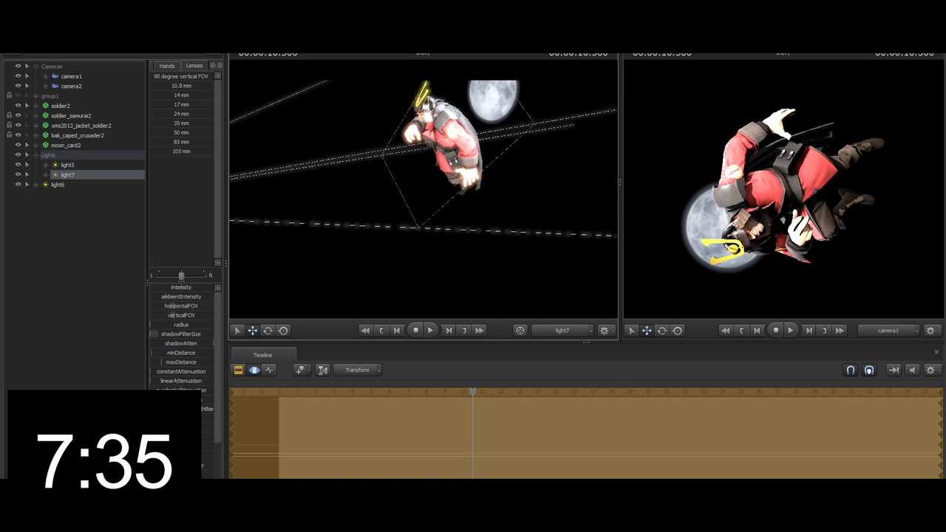
Step: Lower the intensity of light7 in the soldier scene
drag(185, 288, 153, 288)
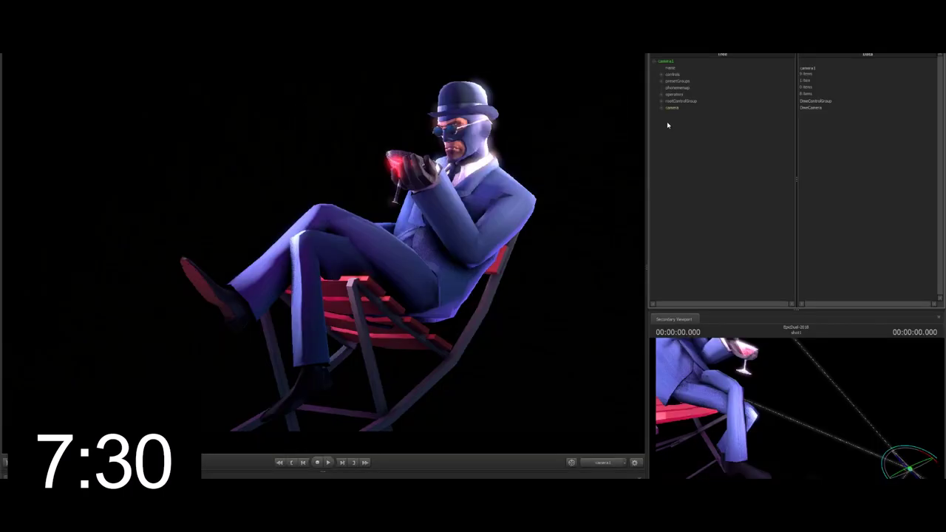
Step: Expand the camera attributes of the spy scene's camera1 and edit the SSAOTint colour
click(662, 107)
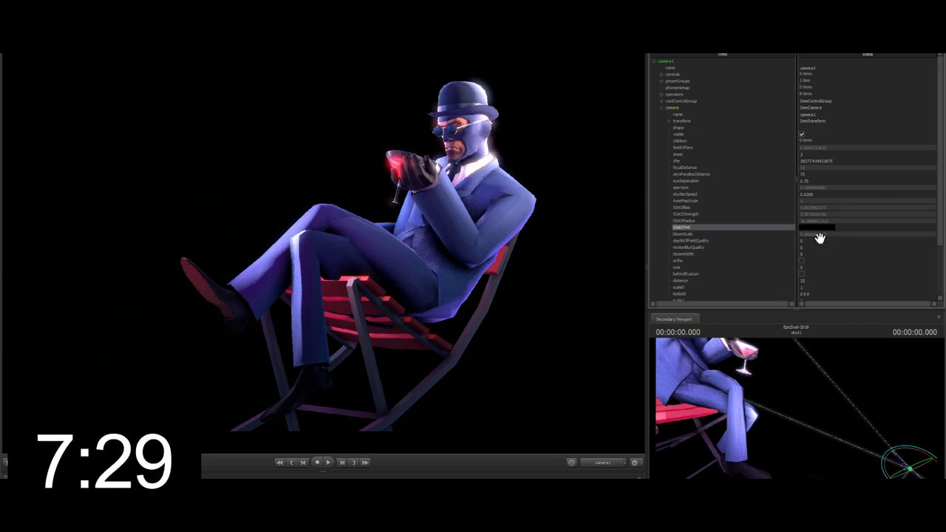
click(811, 280)
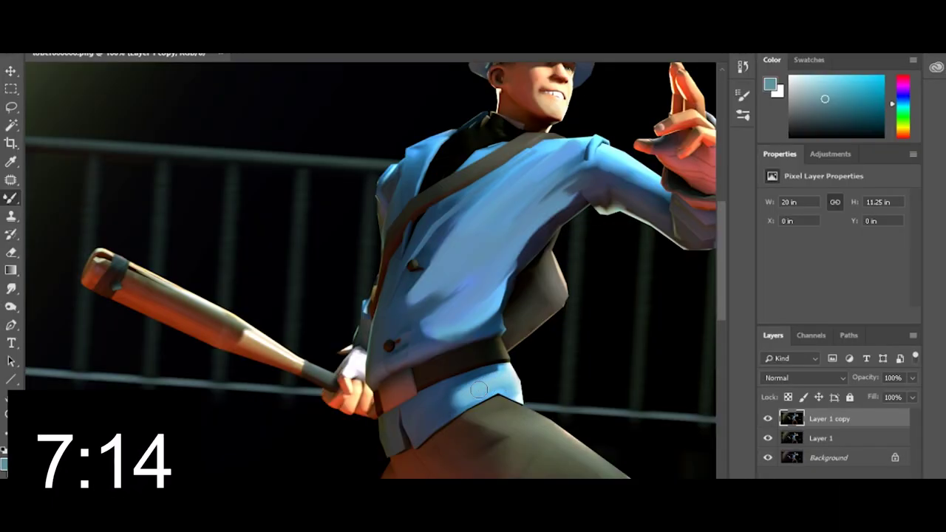
Step: Paint over the scout's jacket below the belt on Layer 1 copy
drag(479, 390, 435, 421)
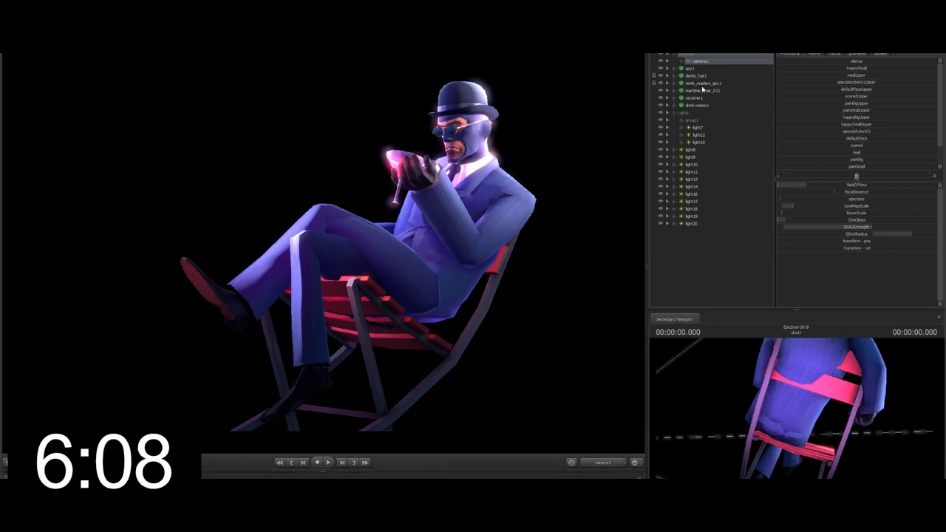
Step: Show the procedural presets for camera1 in the spy scene
click(791, 54)
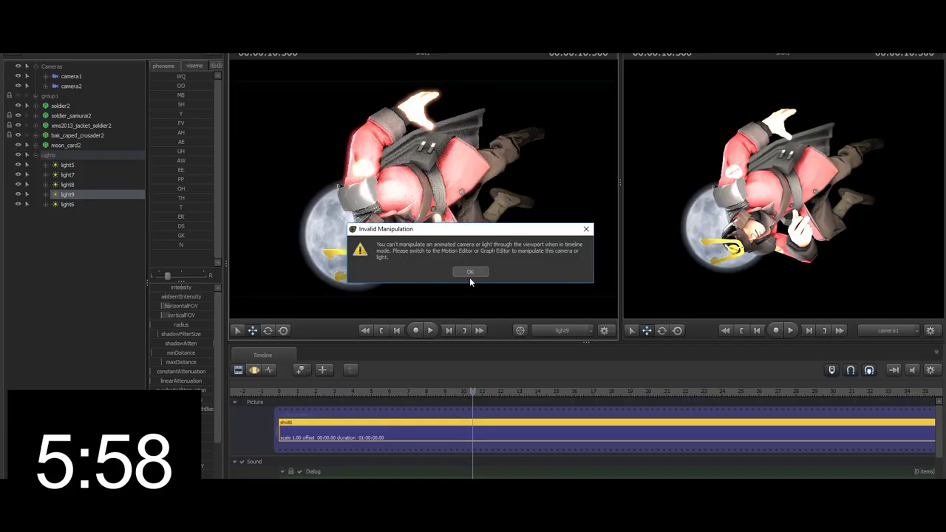
Step: Dismiss the Invalid Manipulation message, switch to the Motion Editor and reposition light9 around soldier2
click(470, 273)
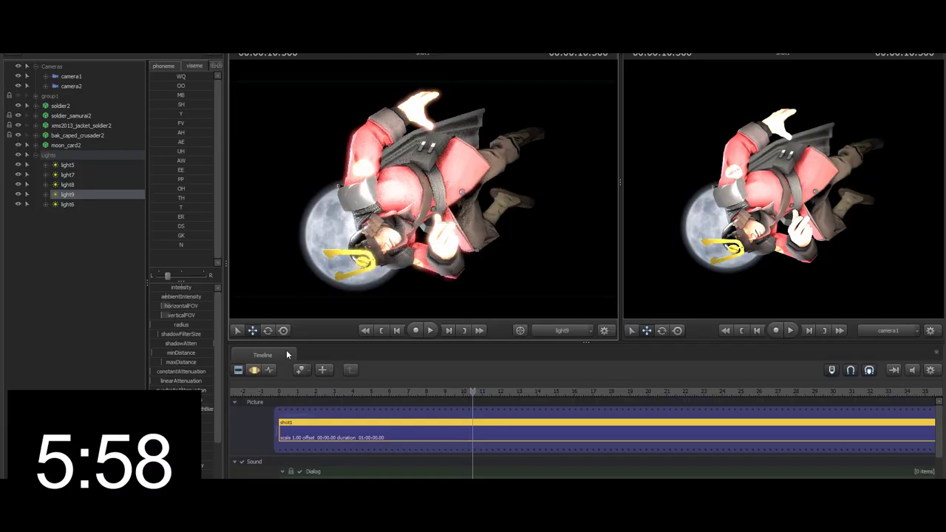
click(254, 369)
drag(423, 189, 403, 238)
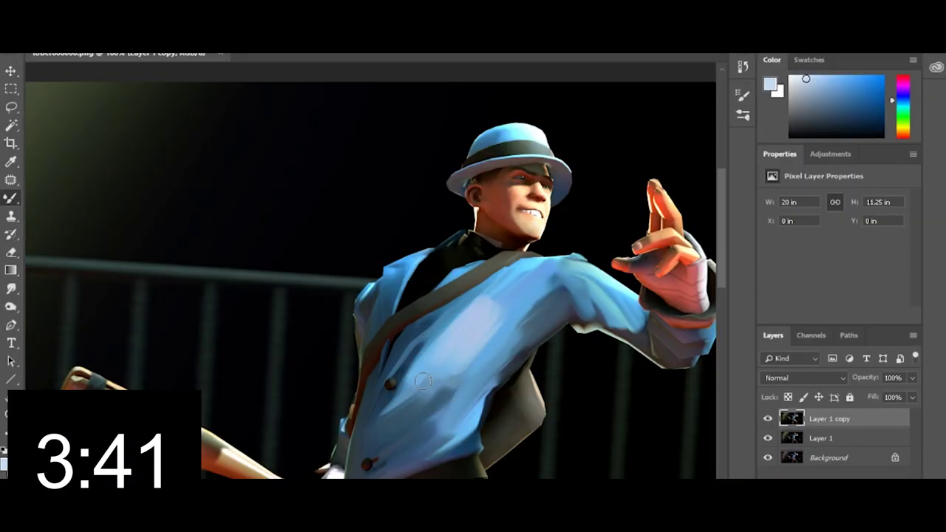
Step: Undo the pale highlight stroke on the scout's jacket and choose a new brush colour based on a jacket sample
key(ctrl+z)
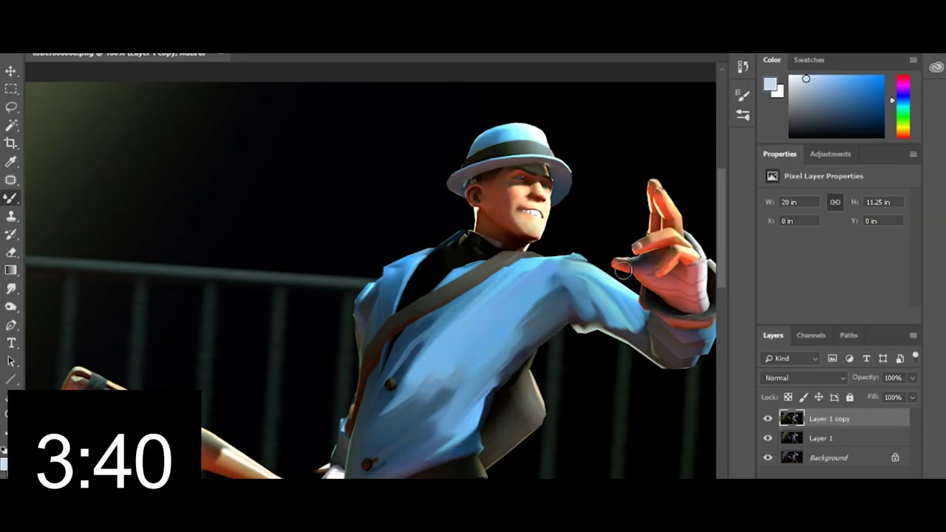
alt+click(480, 336)
click(819, 82)
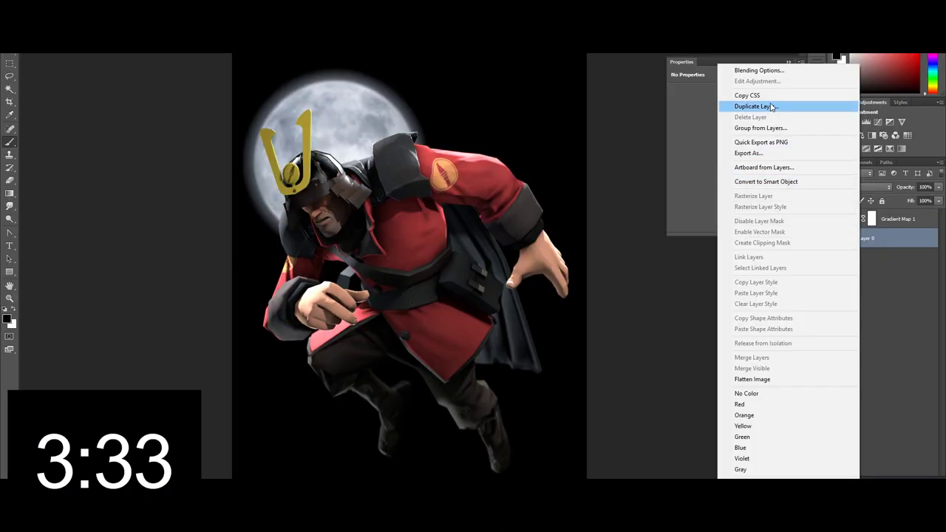
Step: Duplicate Layer 0 of the soldier image and open the Magic Bullet filter on the copy, switching off its Diffusion effect
click(773, 108)
key(Return)
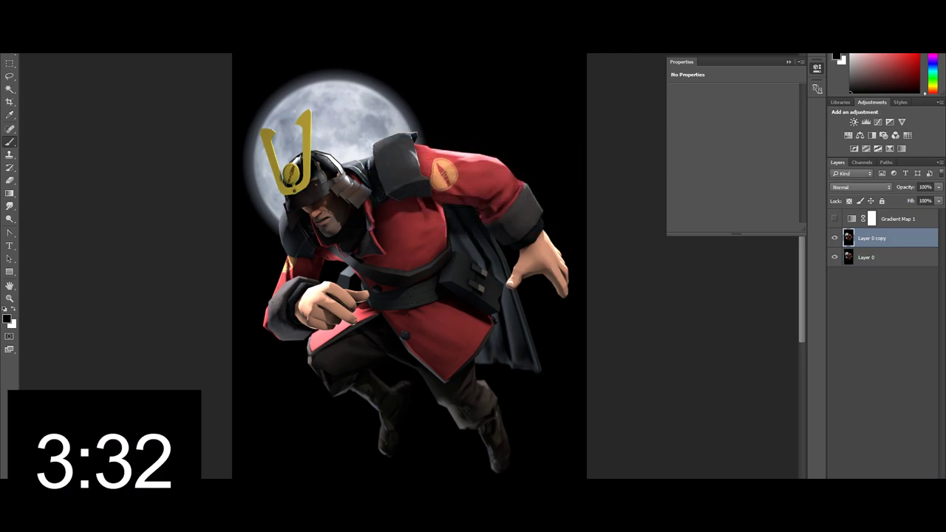
click(174, 6)
mouse_move(157, 6)
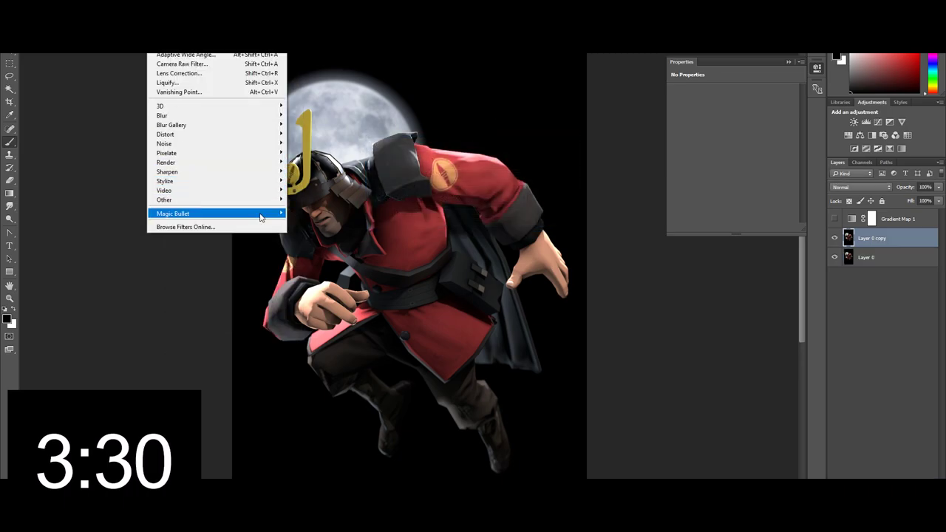
mouse_move(260, 217)
click(321, 214)
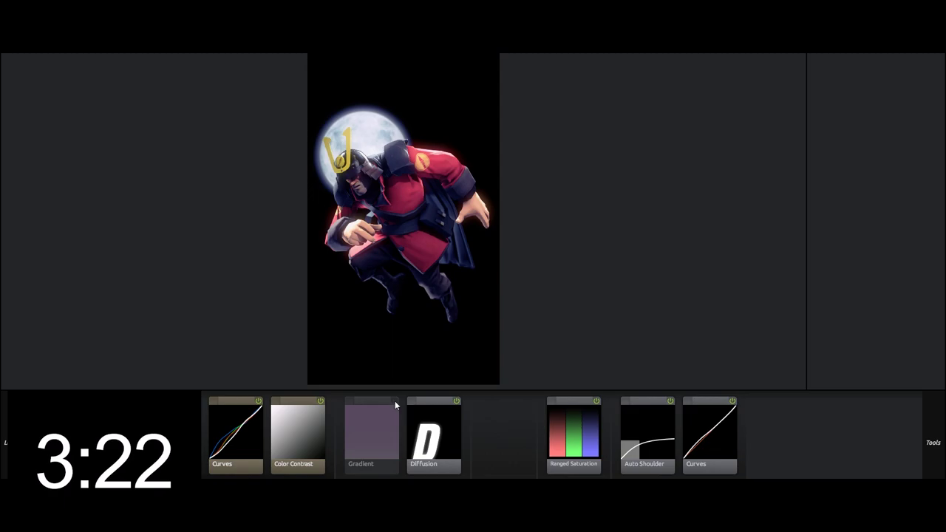
click(456, 402)
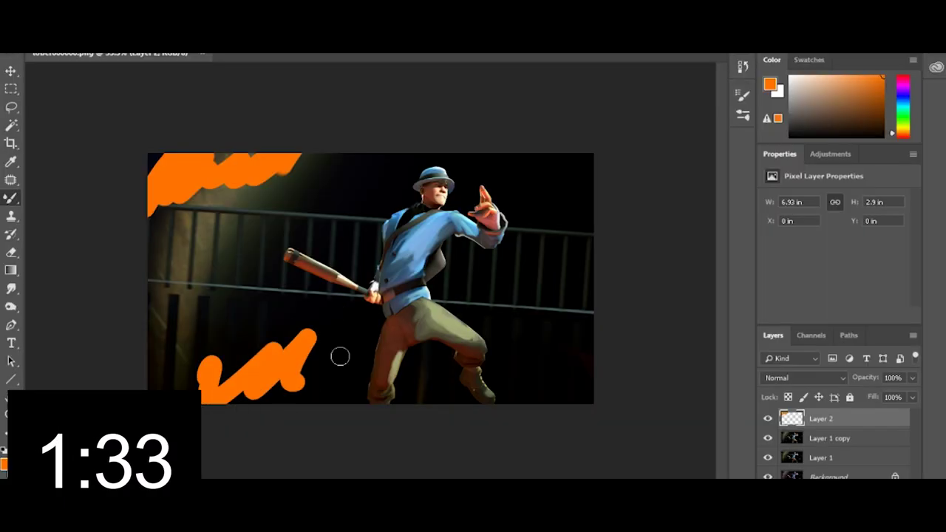
Step: Paint orange strokes on Layer 2 along the image's lower edge and over the scout's trouser leg, undoing the jacket stroke
mouse_move(340, 357)
mouse_down()
mouse_move(387, 403)
mouse_move(442, 398)
mouse_up()
drag(401, 273, 414, 283)
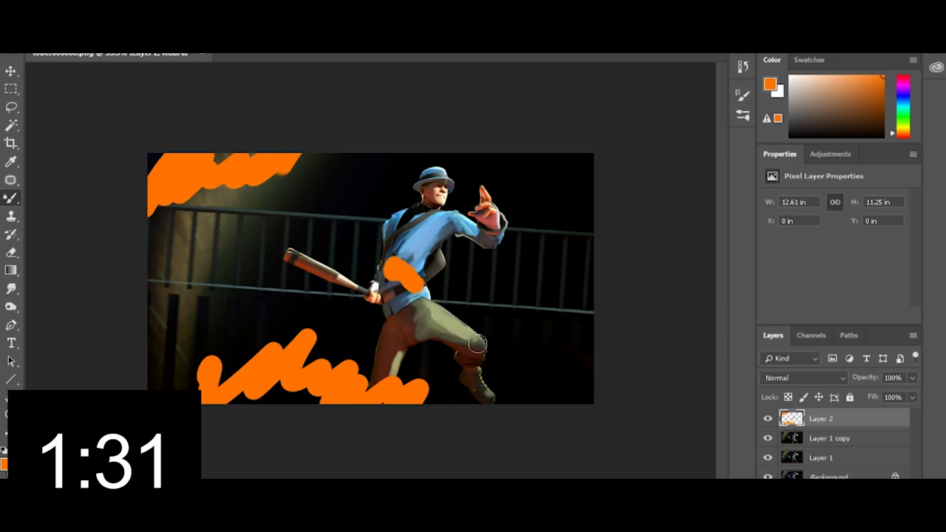
key(ctrl+z)
drag(460, 351, 431, 326)
Step: Change the brush colour to blue and paint patches on Layer 2 over the scout's jacket, waist and the background behind him
drag(903, 118, 908, 108)
drag(426, 234, 464, 217)
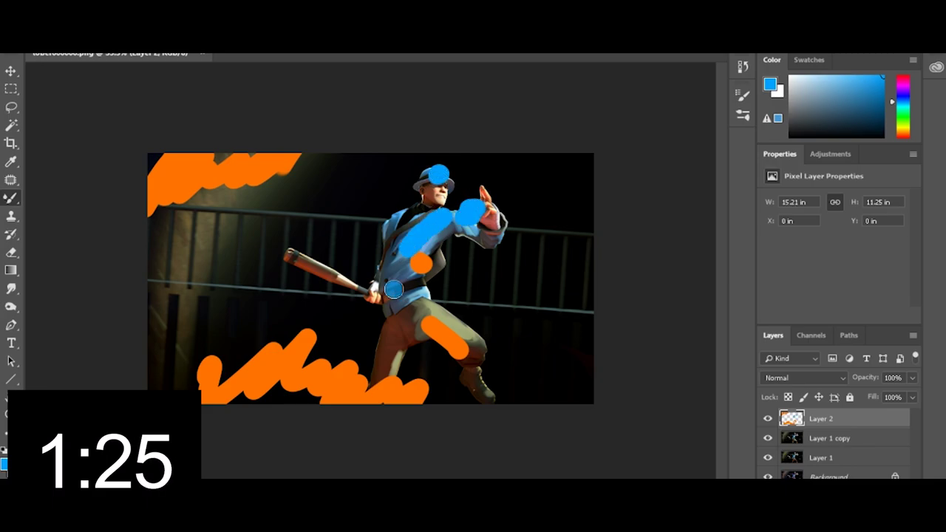
key(ctrl+z)
click(423, 292)
click(396, 220)
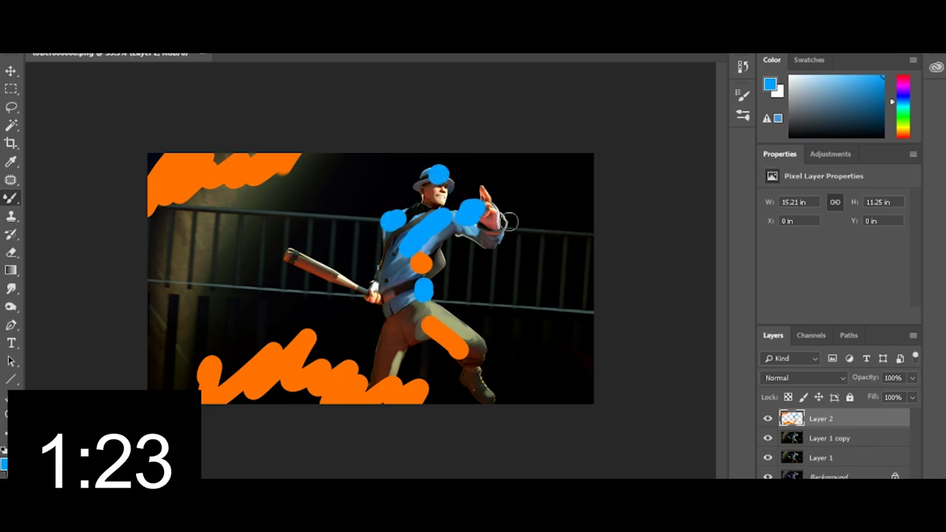
mouse_move(523, 156)
mouse_down()
mouse_move(573, 174)
mouse_move(600, 254)
mouse_up()
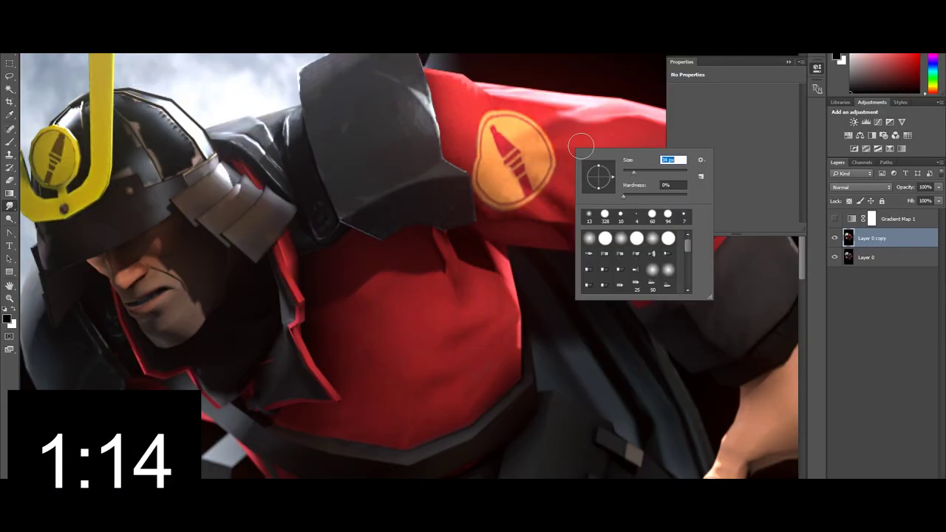
Step: Close the Smudge tool's brush settings over the soldier's red sleeve on Layer 0 copy
click(559, 133)
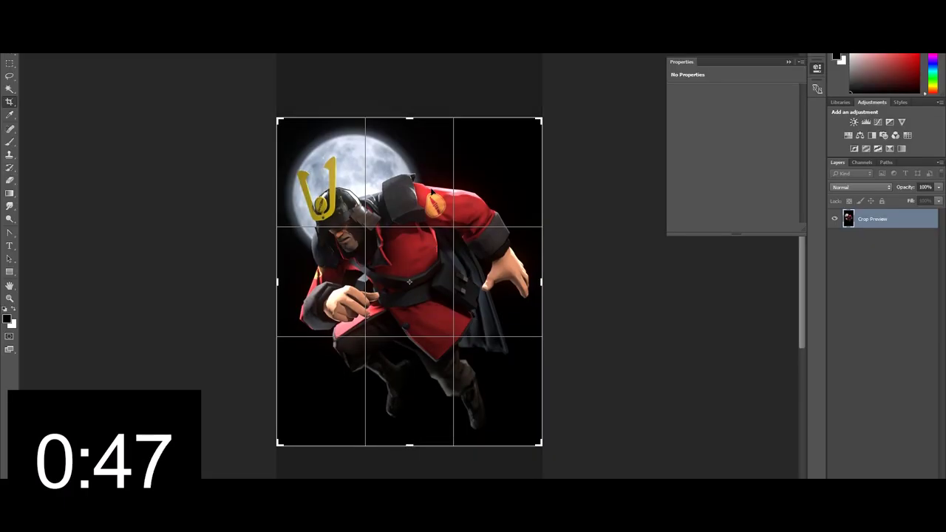
Step: Apply the portrait crop around the soldier and the moon
key(Return)
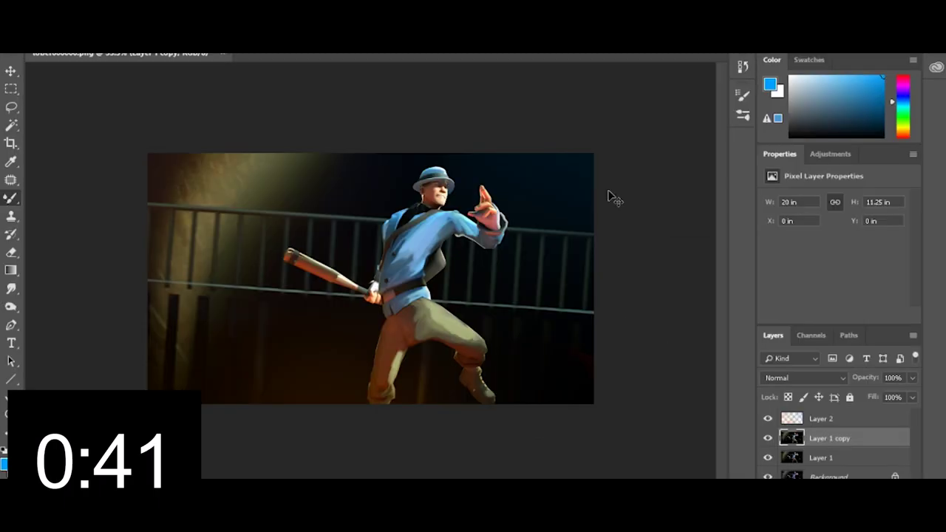
Step: Duplicate Layer 1 copy in the scout image and enlarge the view to 50%
key(ctrl+plus)
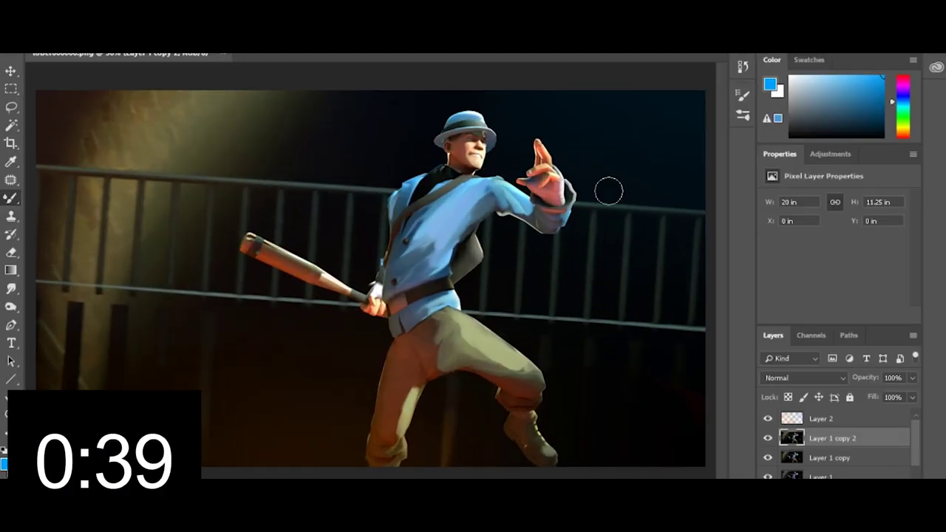
Step: Apply the Find Edges stylize filter to Layer 1 copy 2 in the scout image
click(205, 11)
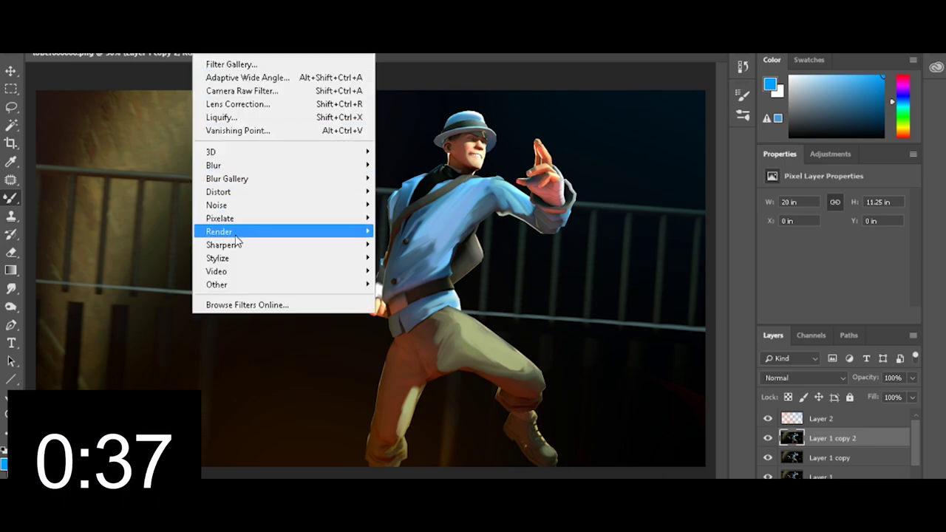
mouse_move(238, 268)
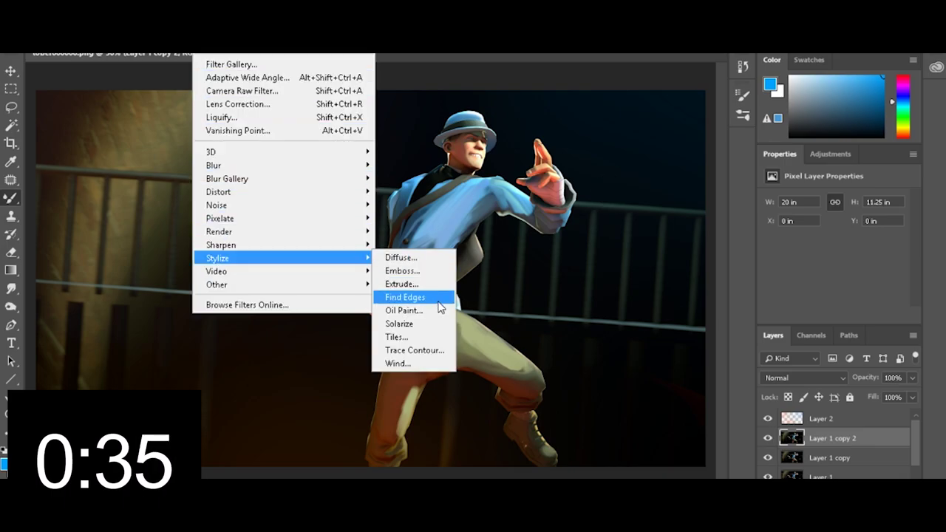
click(440, 298)
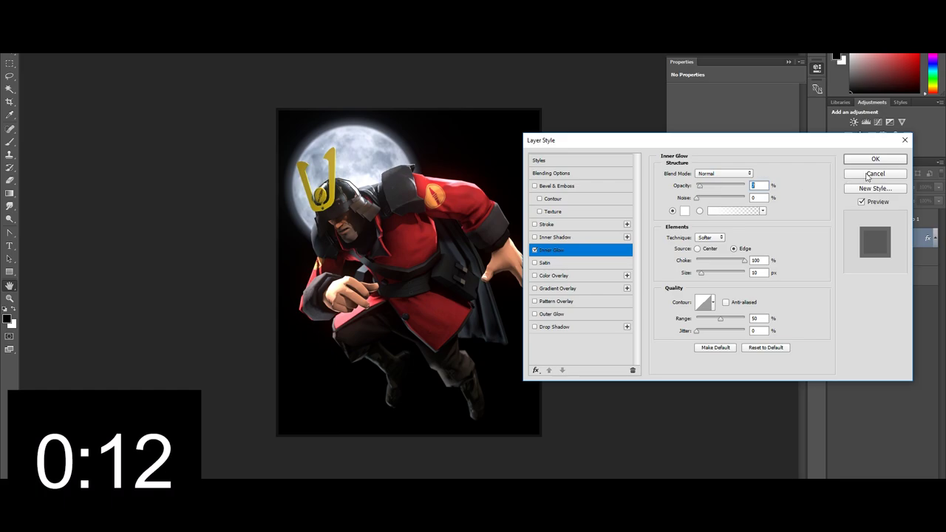
Step: Try a white inner glow with 100% choke and 10 px size on the soldier's Layer 0 copy, and undo it
click(880, 159)
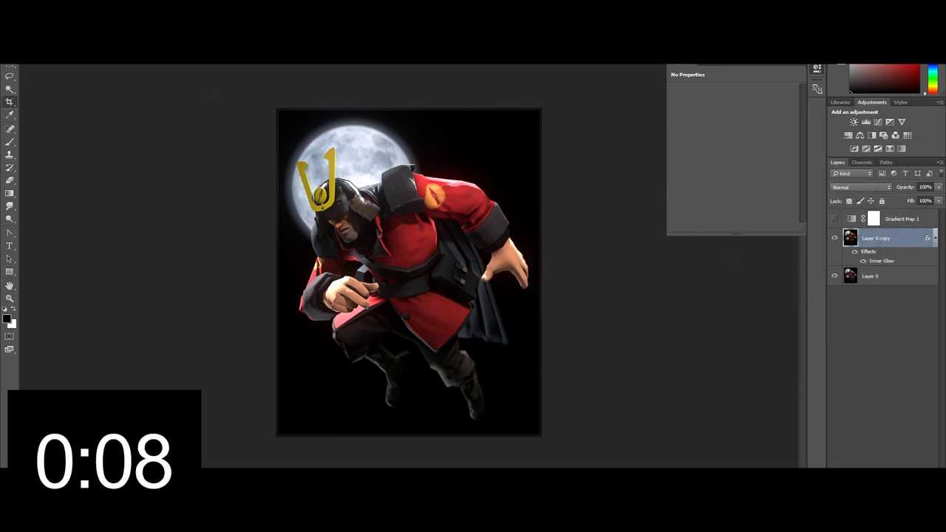
key(ctrl+z)
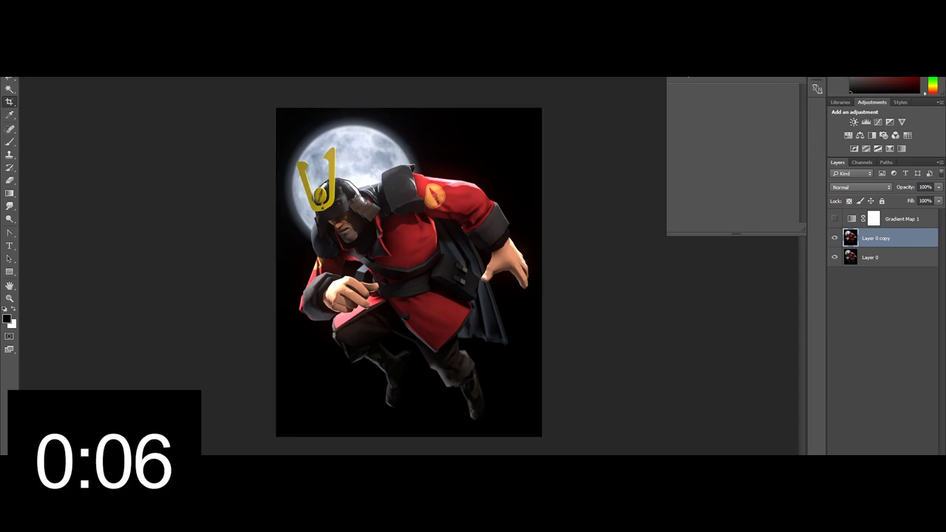
Step: Step back in the history to the taller soldier canvas and shorten the crop frame around the soldier to about 43.34 cm high
click(817, 57)
click(747, 70)
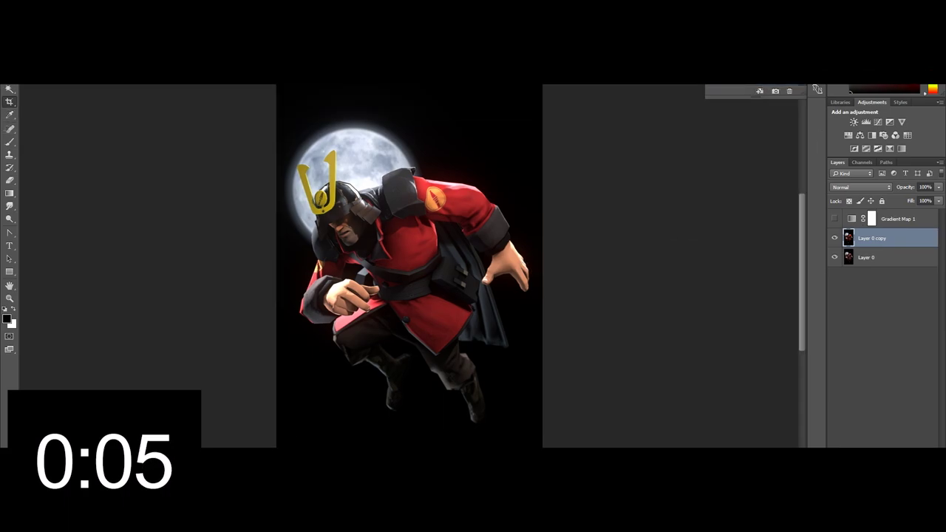
click(375, 159)
key(ctrl+minus)
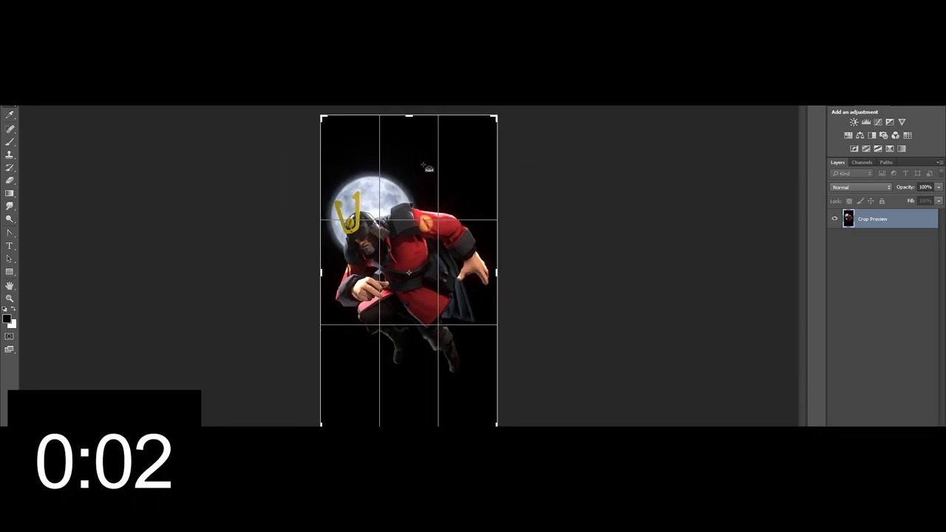
drag(409, 145, 409, 138)
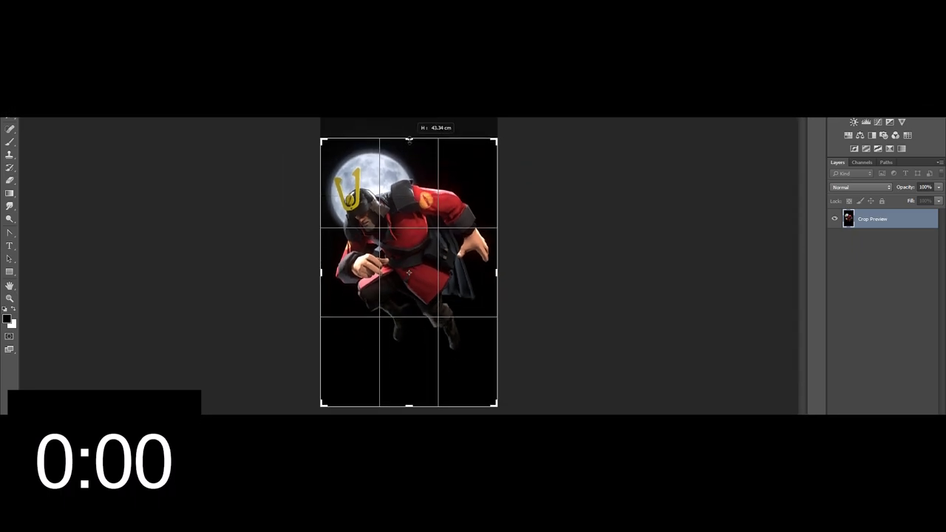